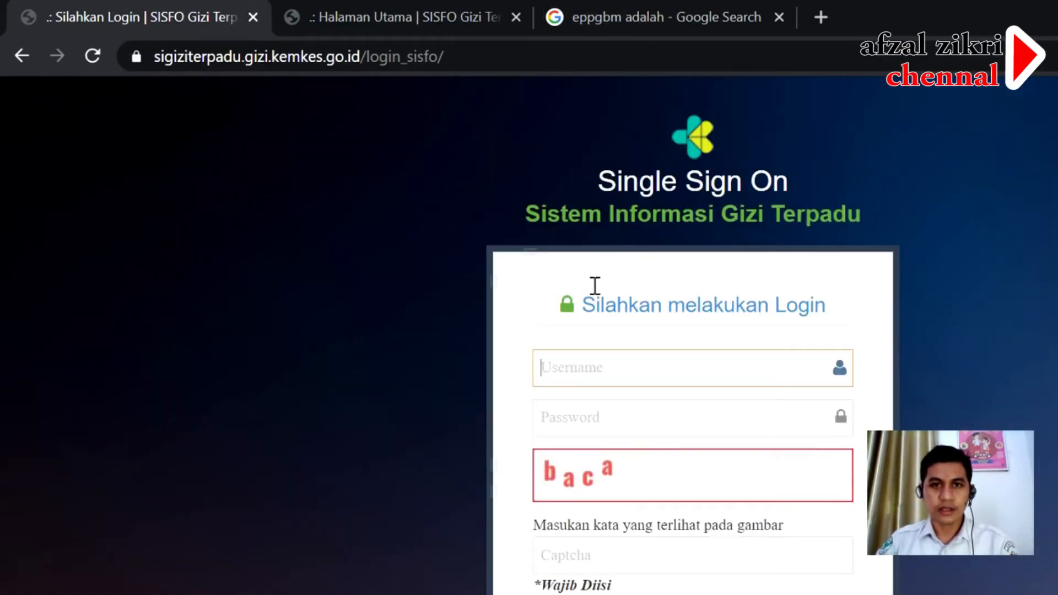
- Log in to e-PPGBM with the saved username, the account password and the captcha word
left_click(583, 368)
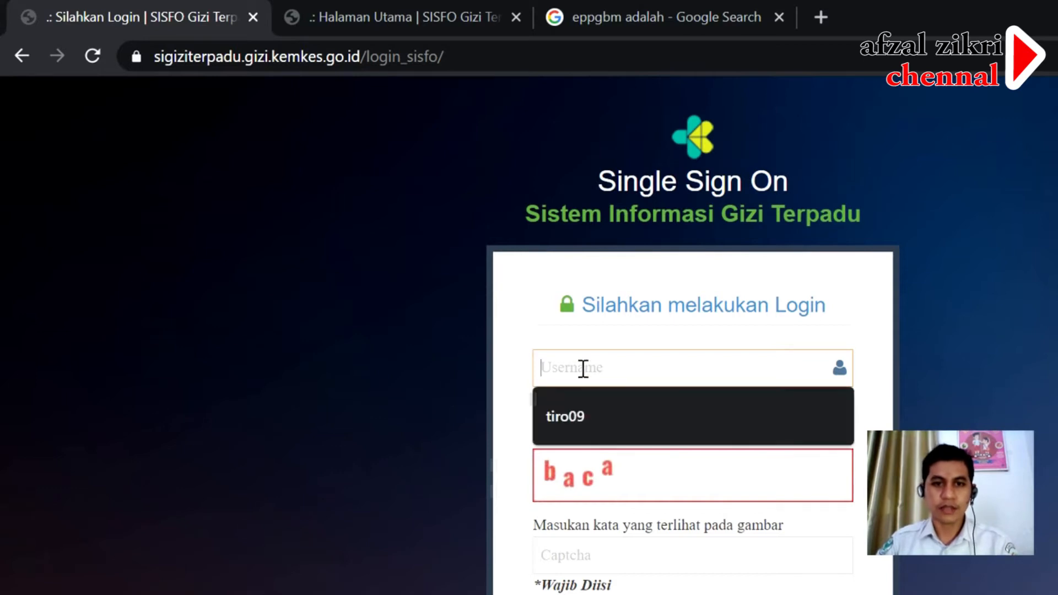
left_click(599, 423)
left_click(580, 419)
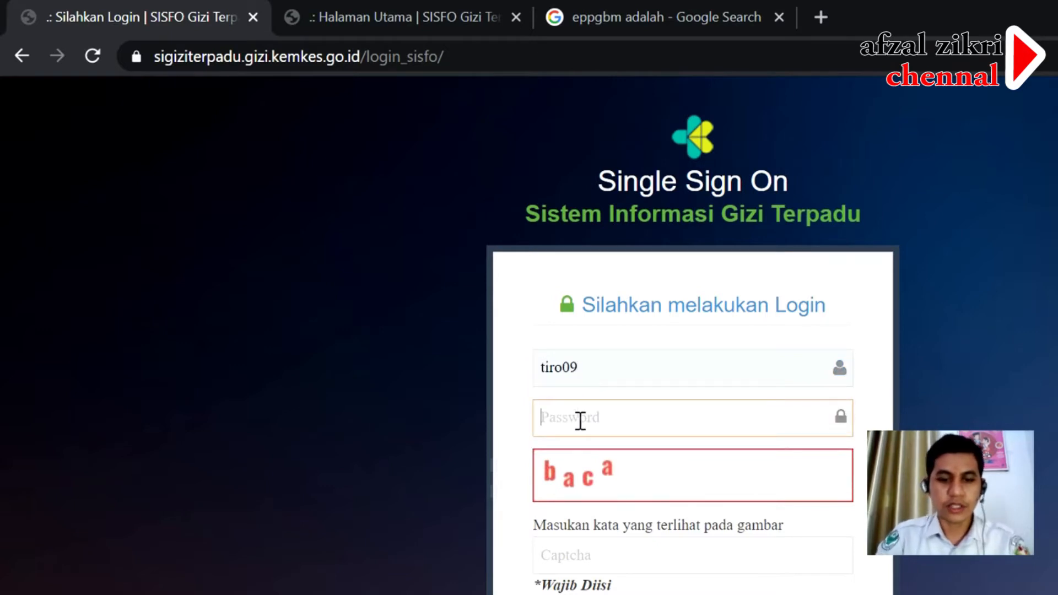
type("•")
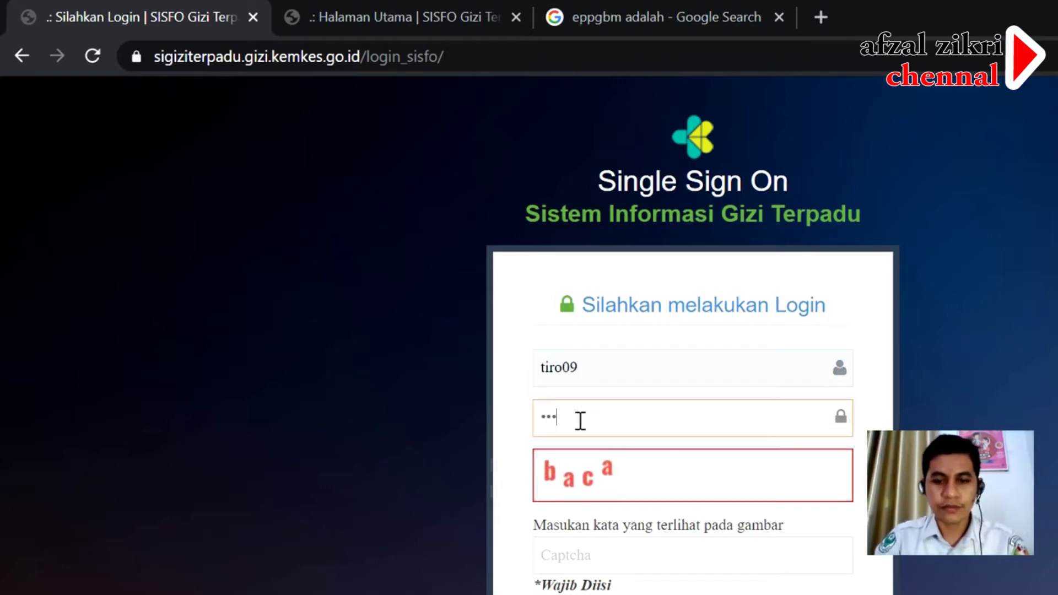
left_click(584, 560)
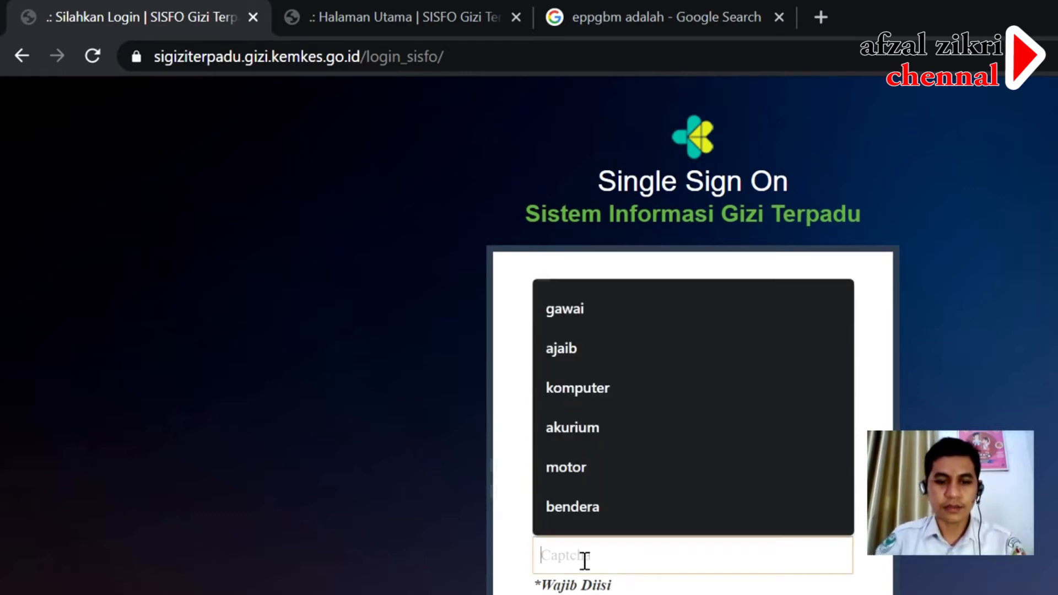
type("baca")
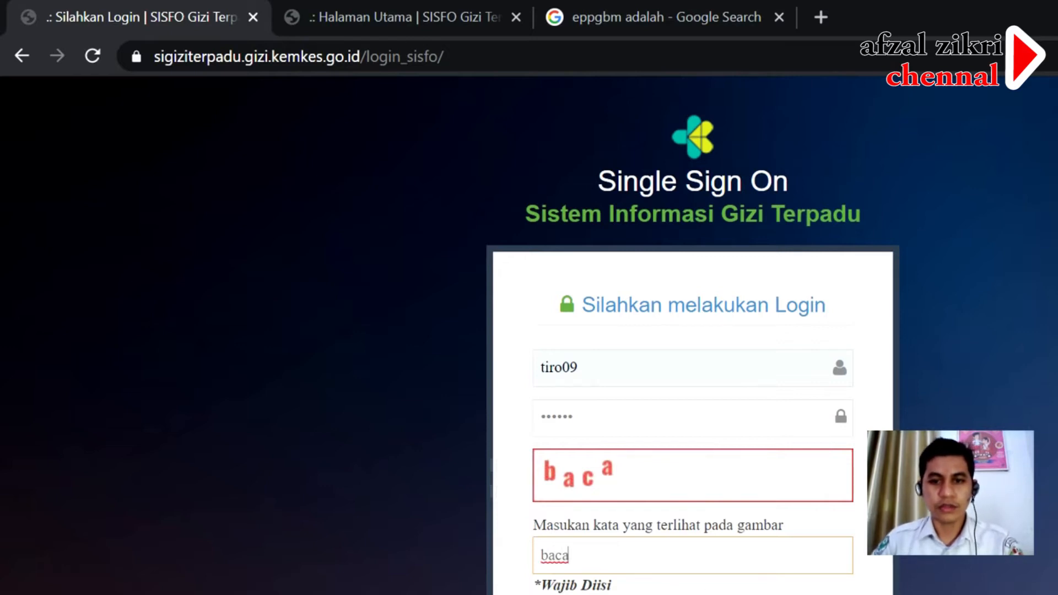
key("Return")
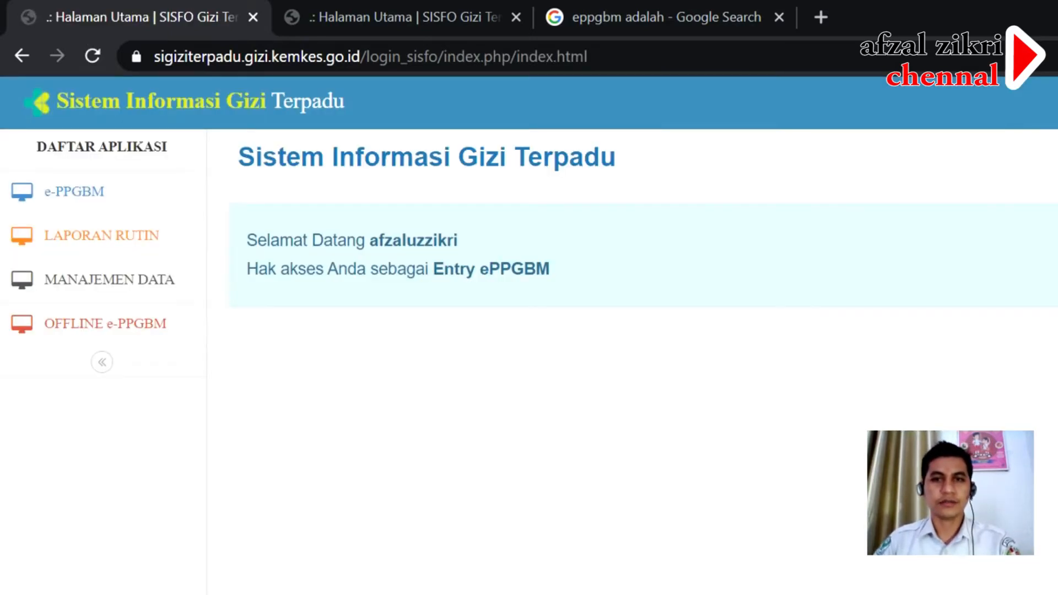
- Open Import Identitas Balita from the Import menu of the e-PPGBM application
left_click(70, 196)
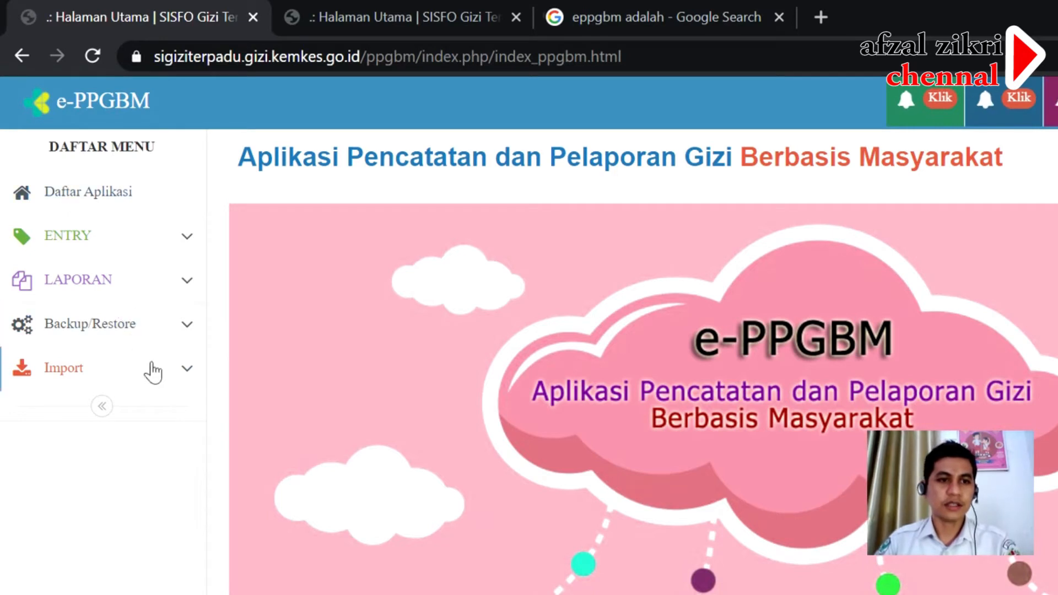
left_click(179, 386)
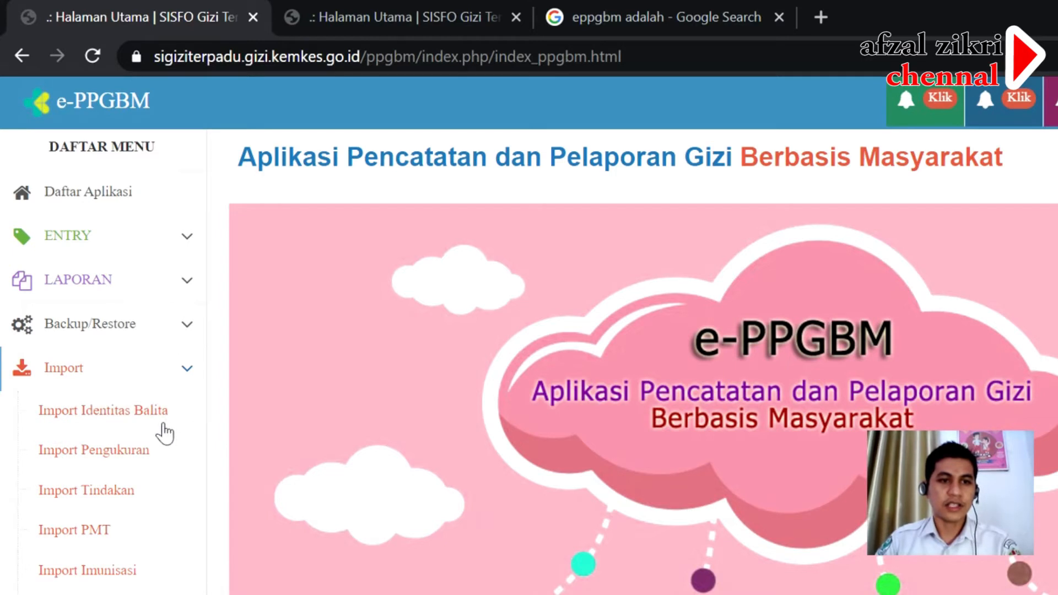
left_click(132, 415)
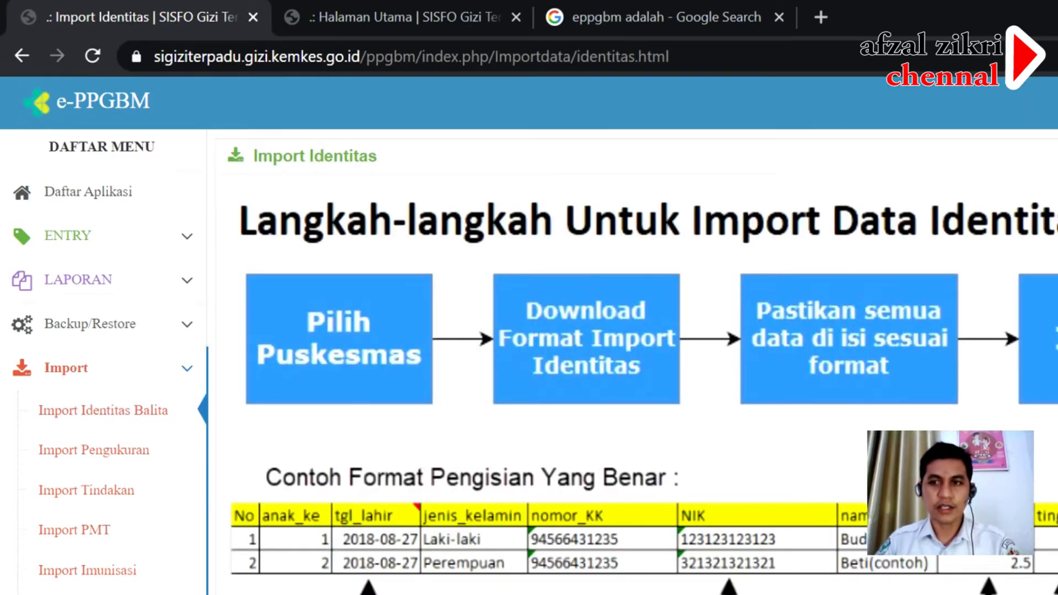
- Choose PULO GLUMPANG in the import form's Desa/Kelurahan dropdown
scroll(1022, 403, "down", 3)
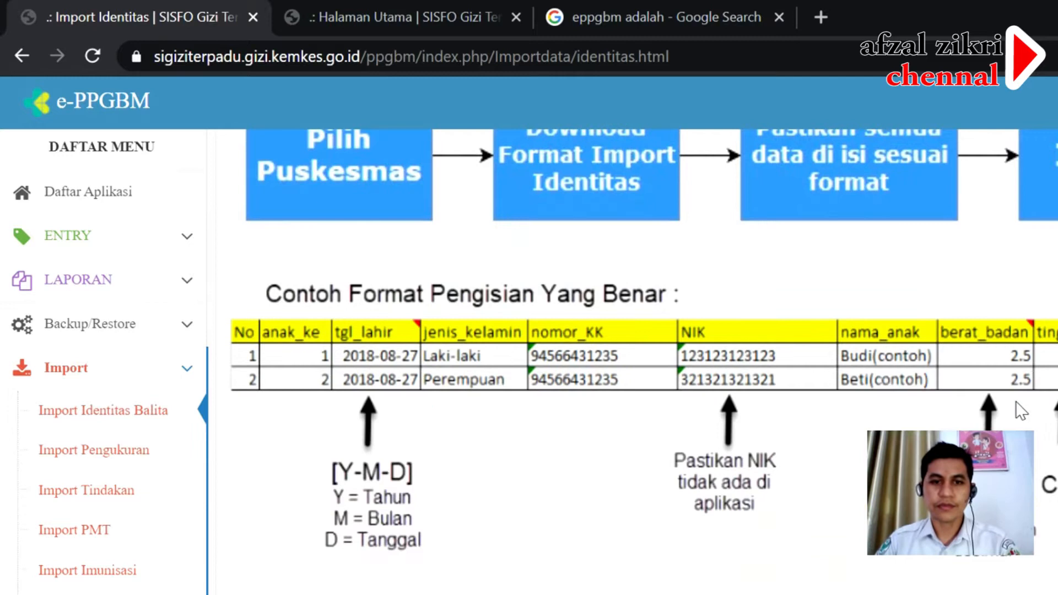
scroll(1016, 402, "down", 5)
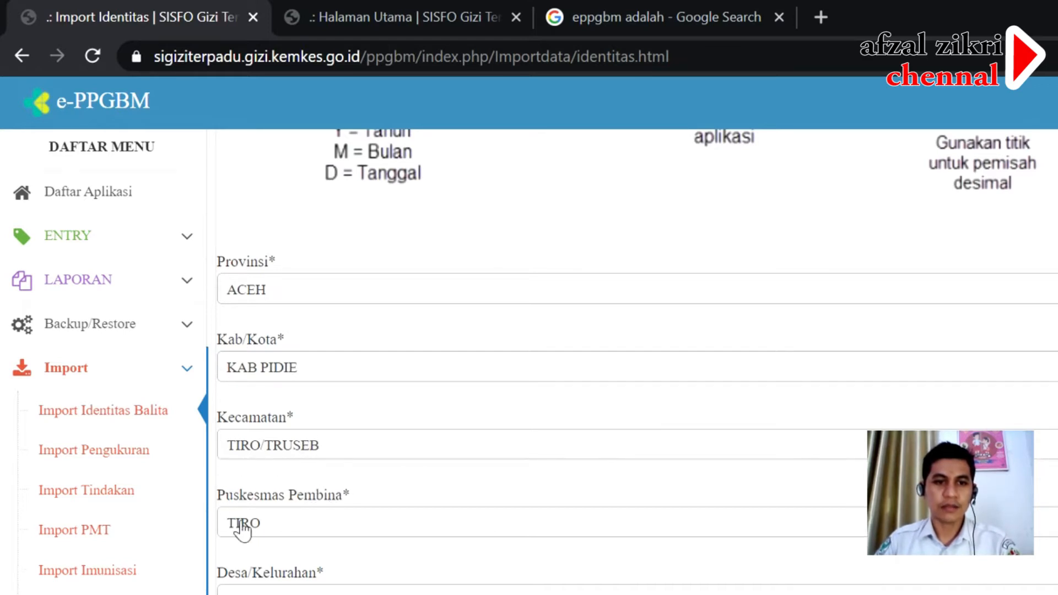
scroll(431, 534, "down", 3)
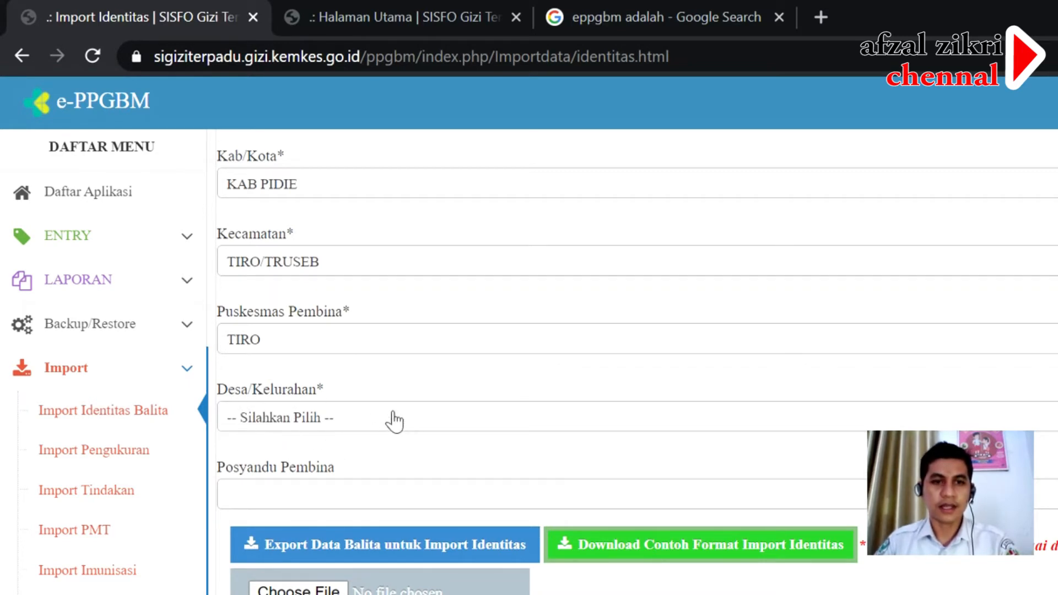
left_click(397, 428)
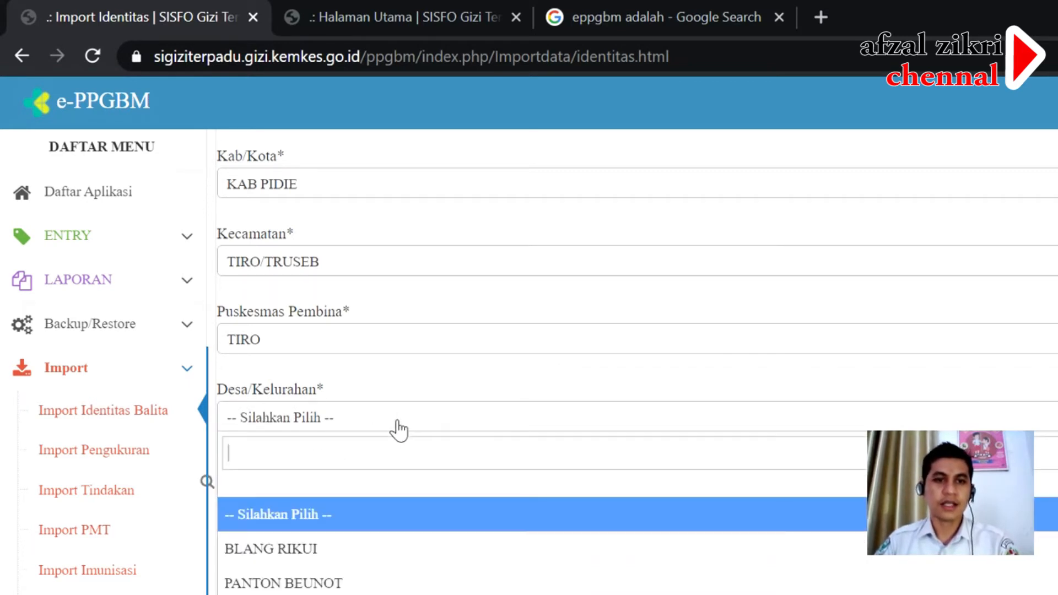
scroll(445, 564, "down", 3)
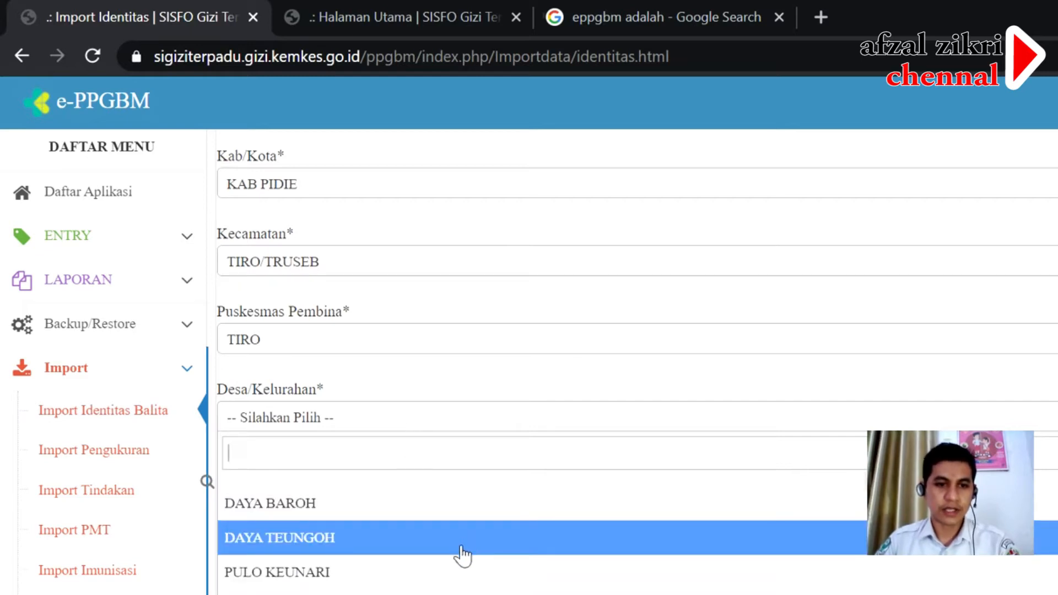
scroll(463, 557, "down", 2)
scroll(463, 551, "down", 3)
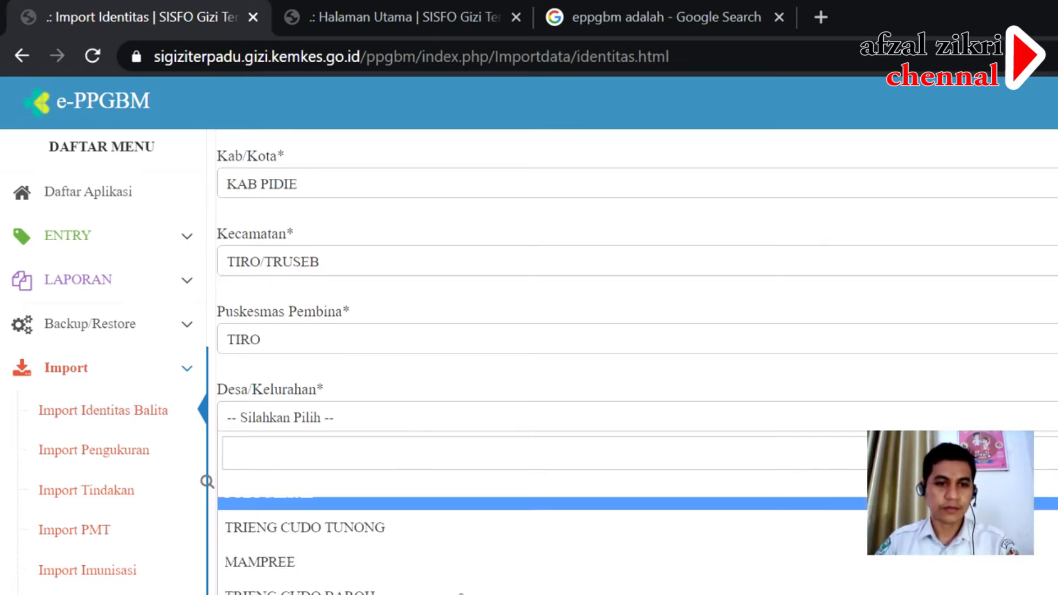
scroll(463, 551, "down", 3)
scroll(371, 461, "up", 8)
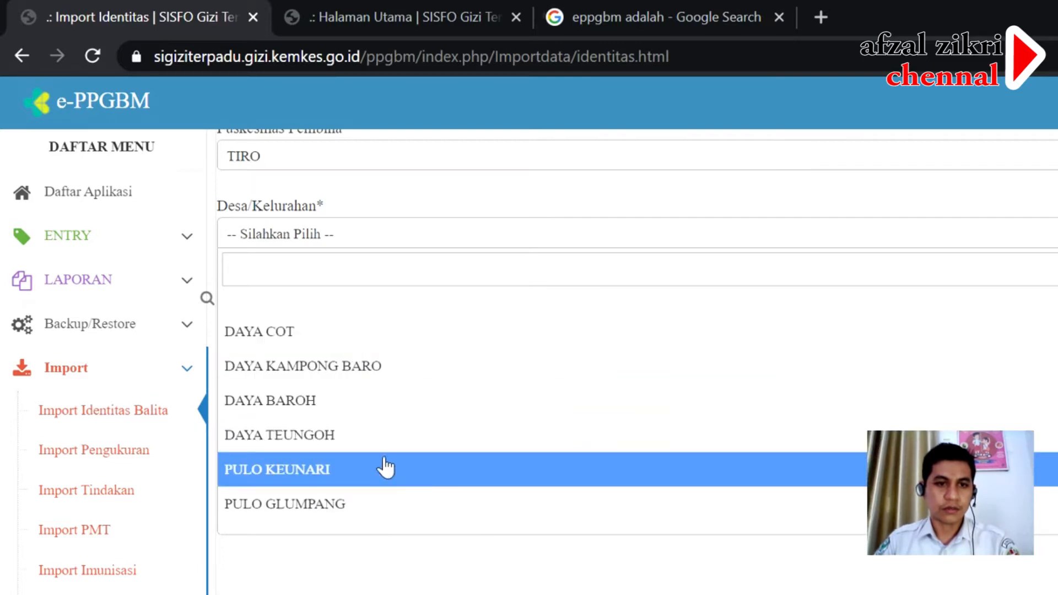
left_click(356, 511)
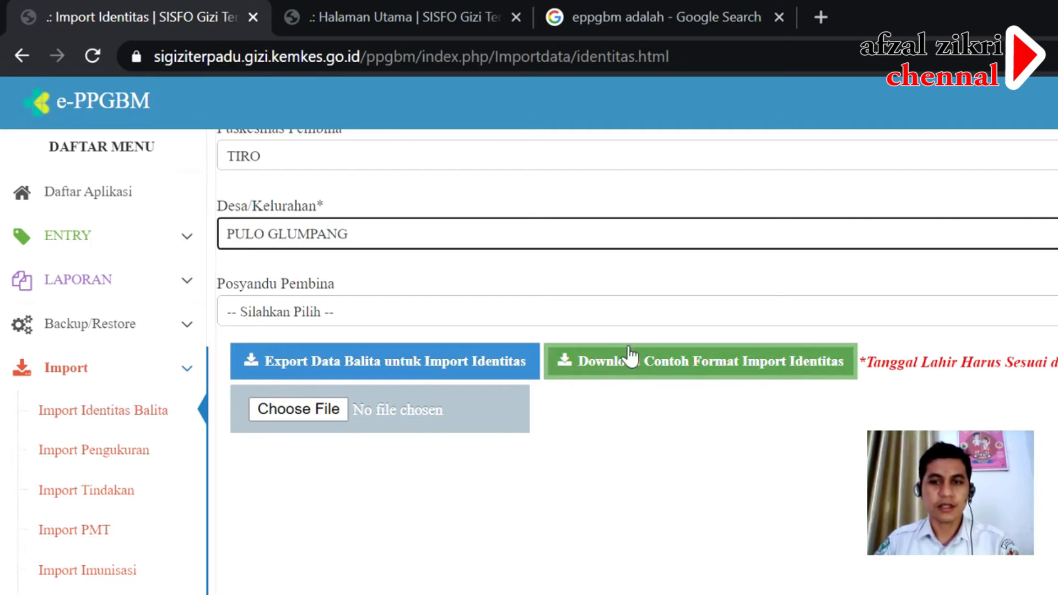
- Download the sample identity template, contoh_format_identitas (10).xls, from Download Contoh Format Import Identitas
left_click(590, 368)
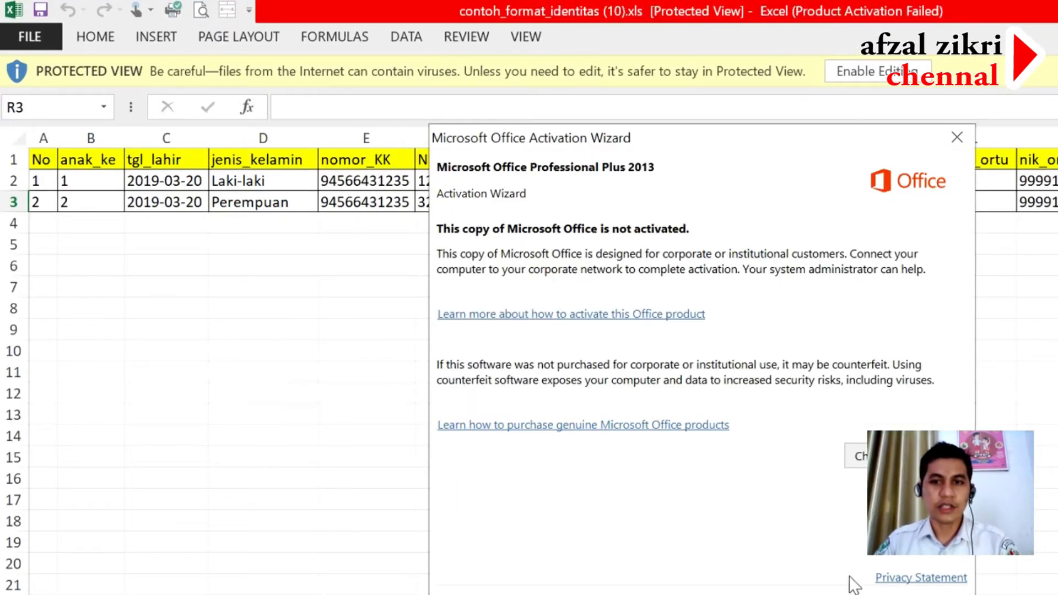
- Close the Office activation notice and enable editing on contoh_format_identitas (10).xls
left_click(957, 138)
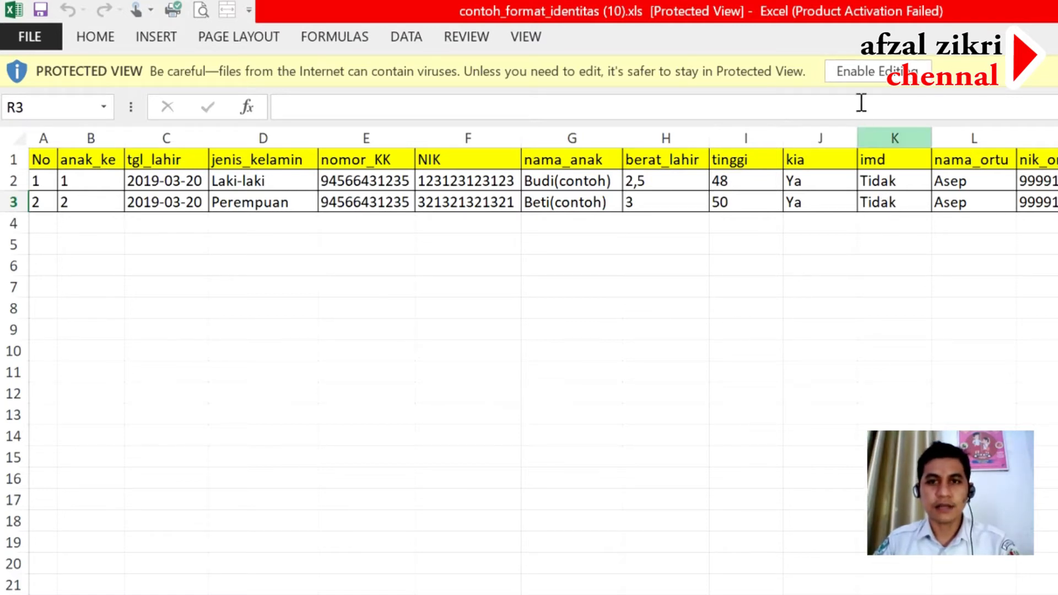
left_click(764, 332)
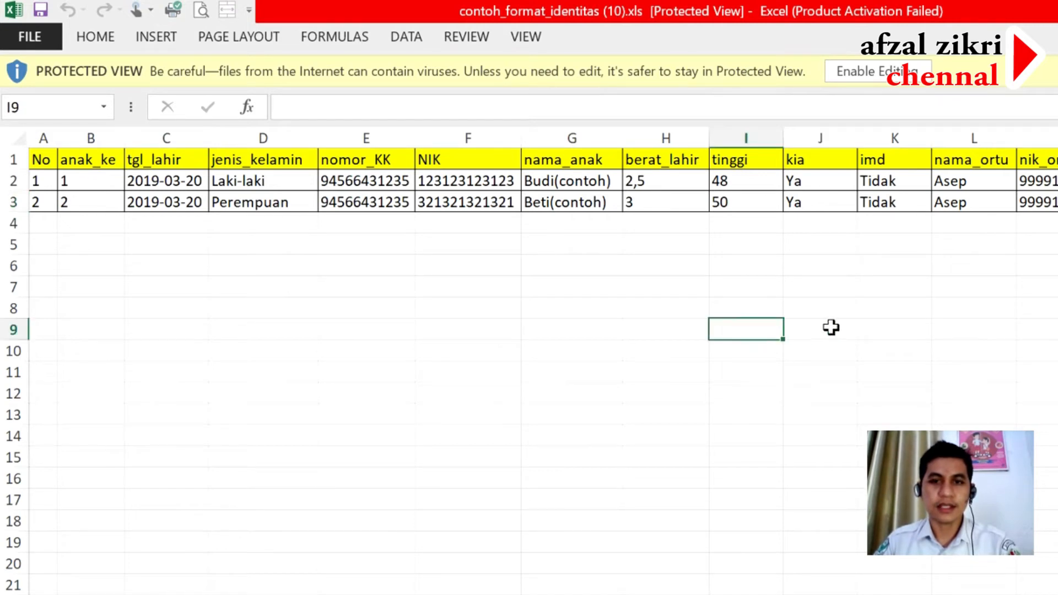
left_click(667, 280)
left_click(841, 284)
left_click(846, 349)
left_click(728, 185)
left_click(829, 331)
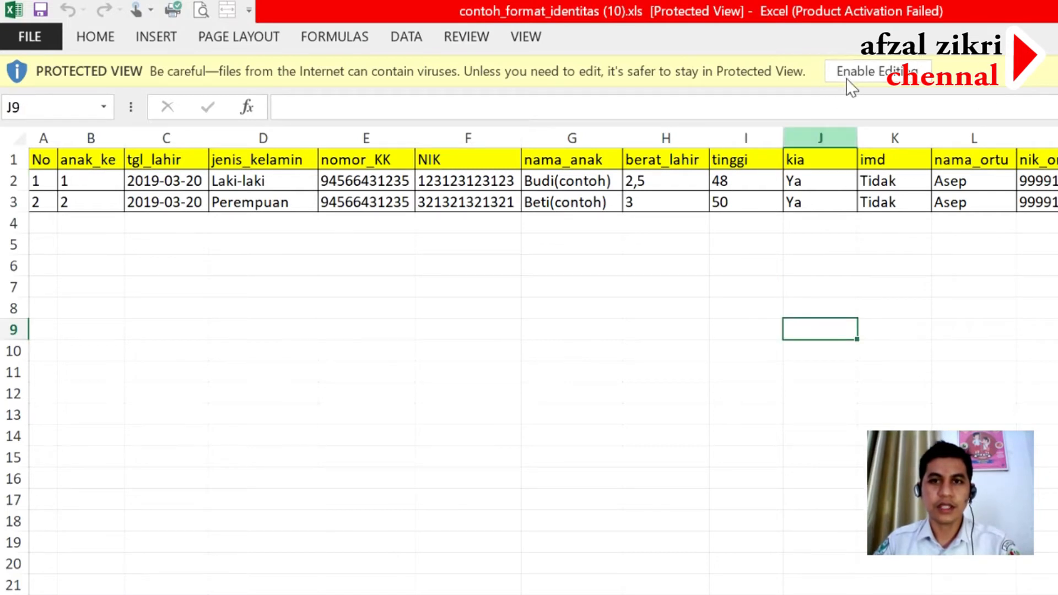
left_click(882, 82)
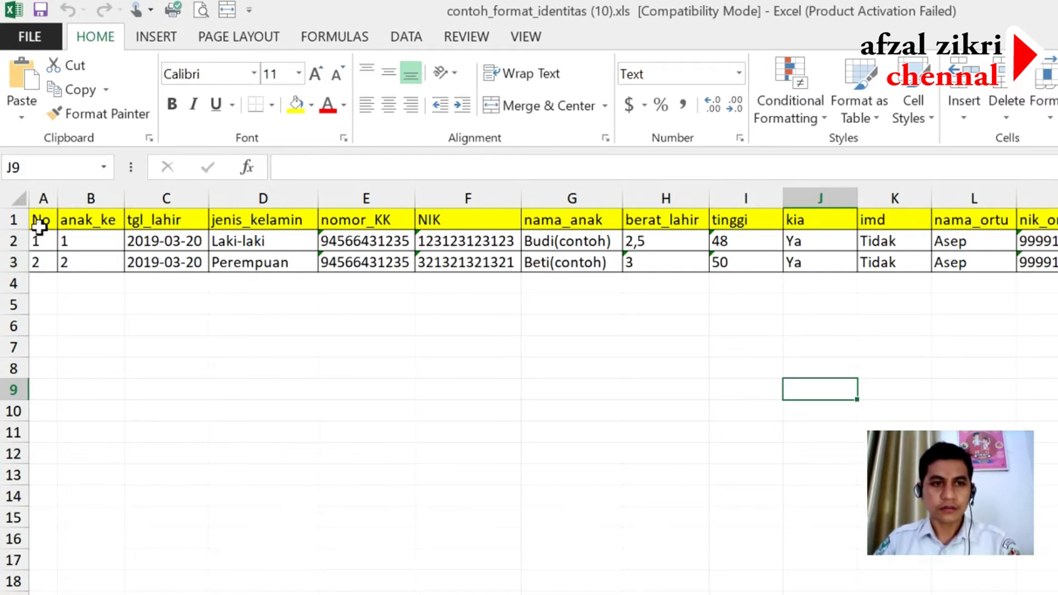
left_click(39, 220)
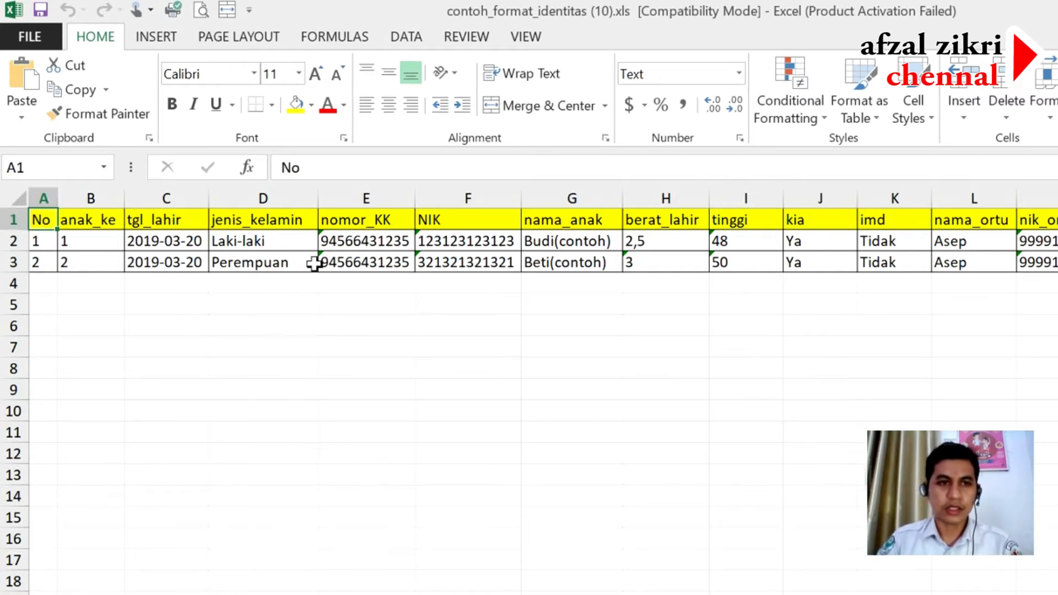
key("Right")
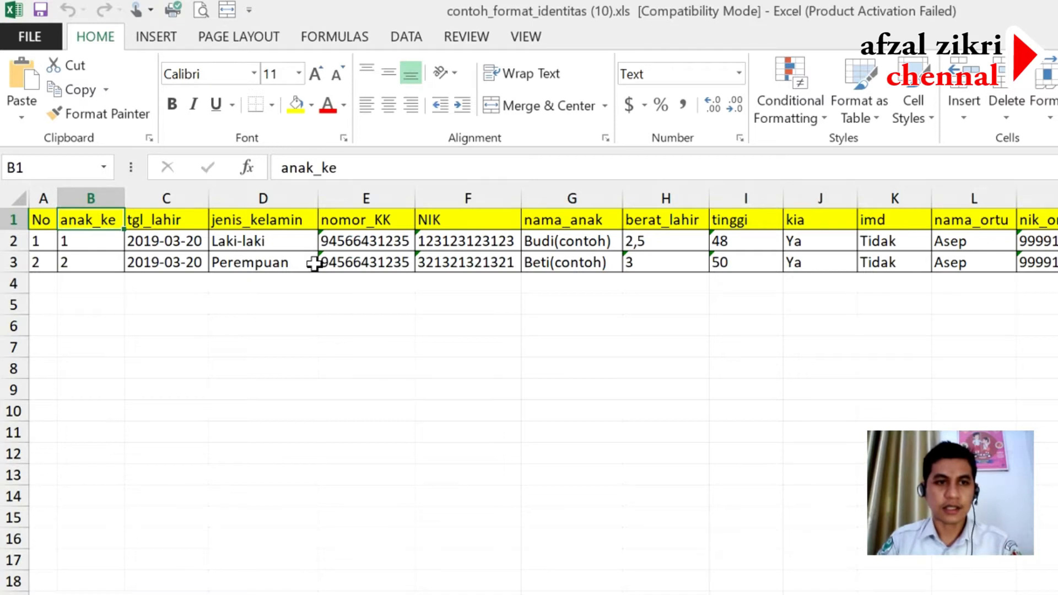
key("Right")
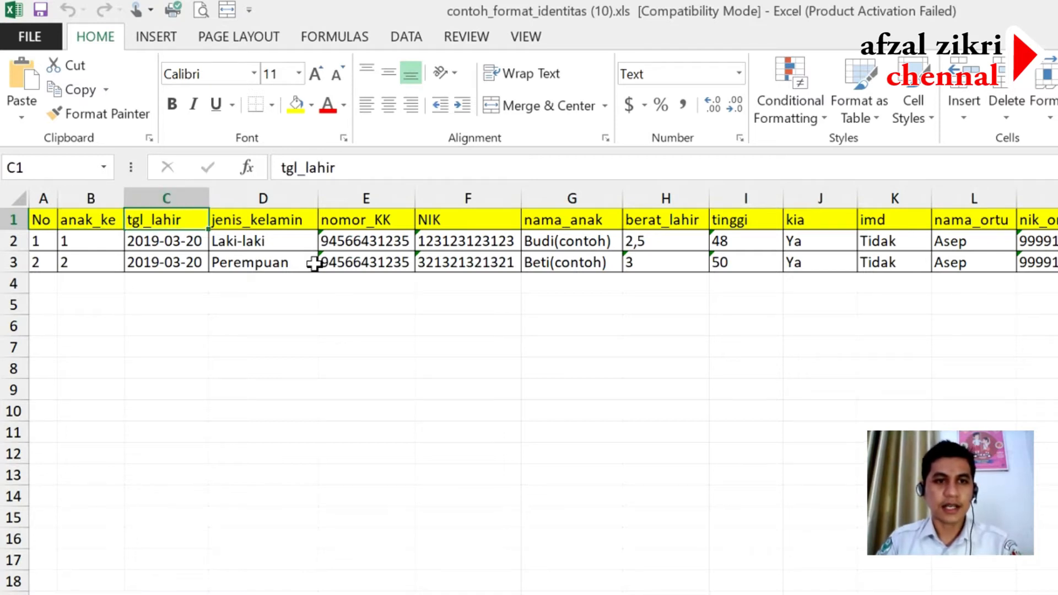
key("Right")
key("Right")
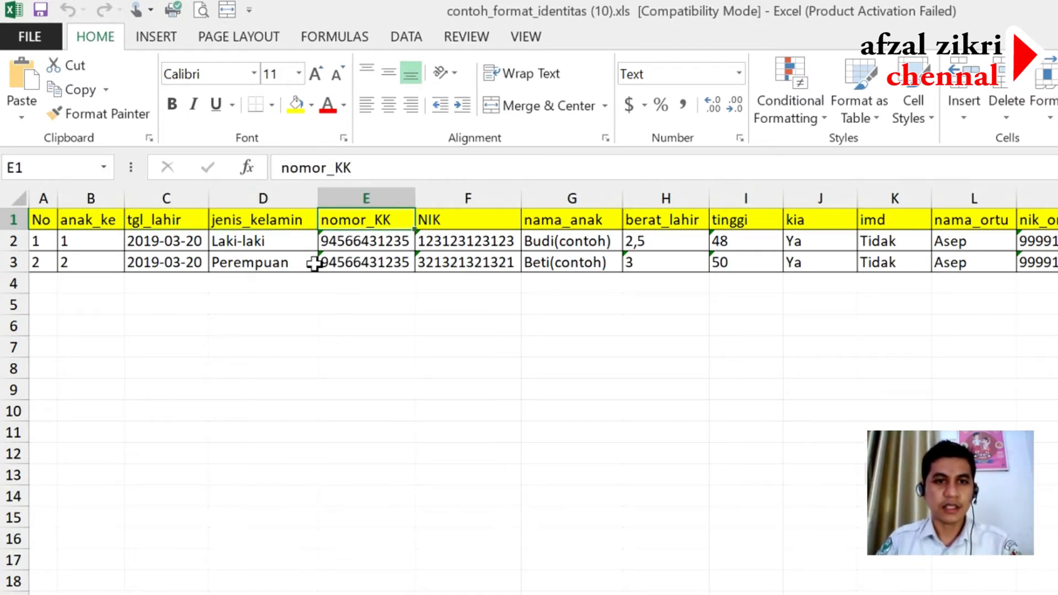
key("Right")
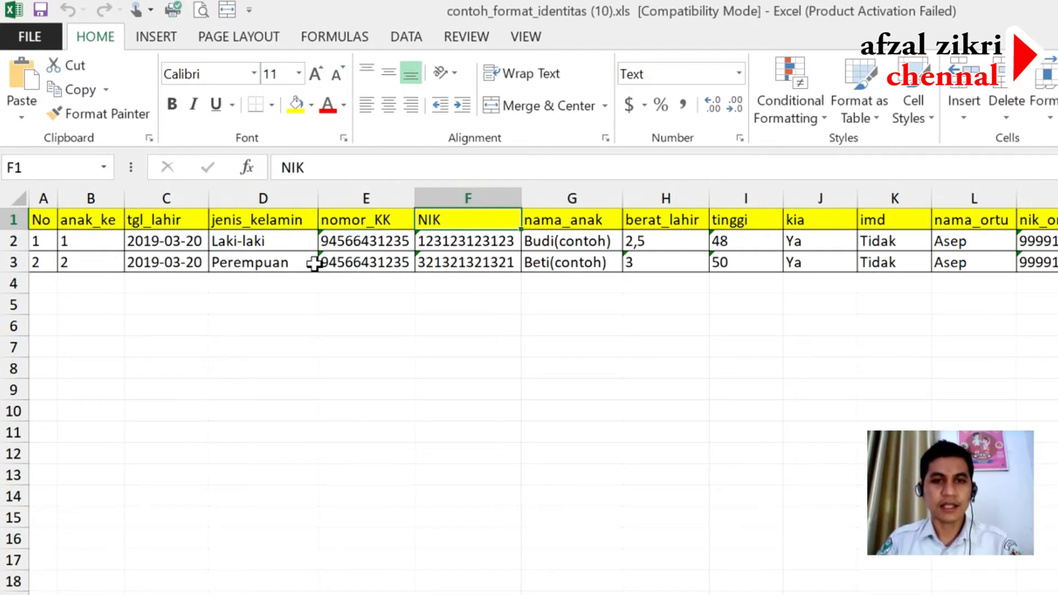
key("Right")
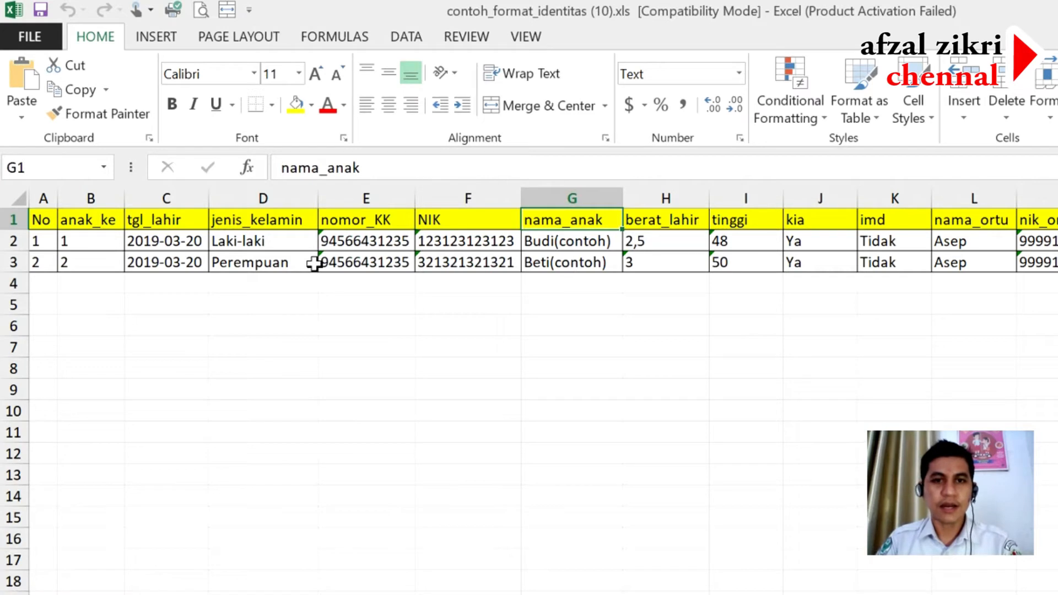
key("Right")
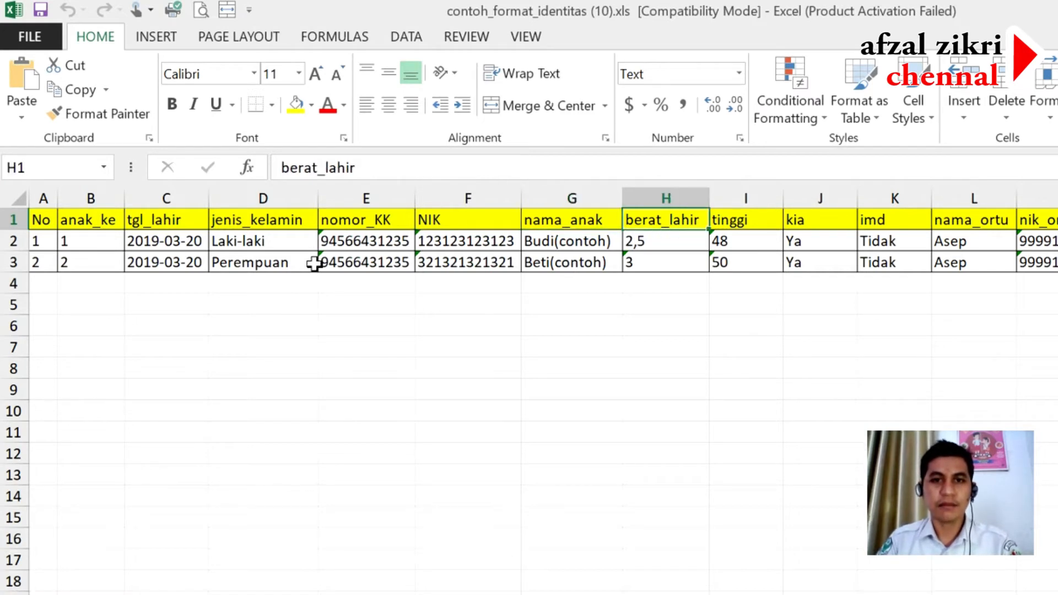
key("Right")
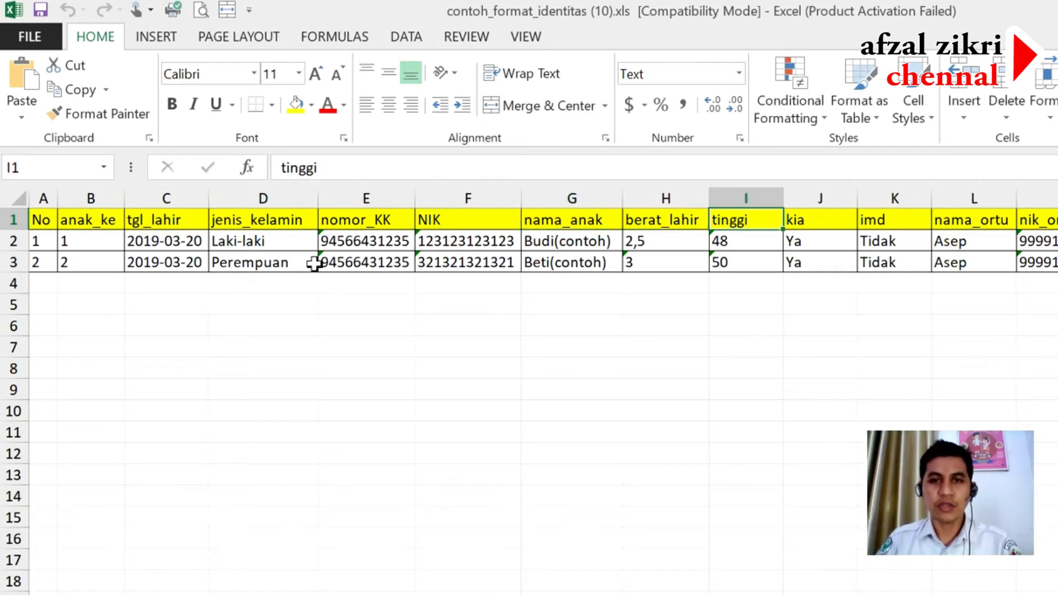
key("Right")
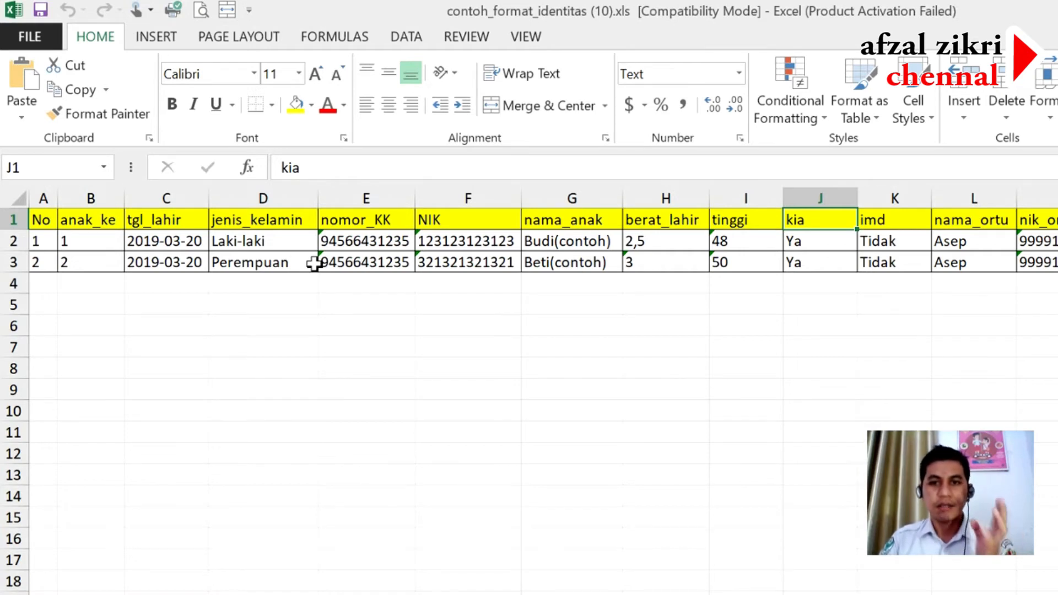
key("Right")
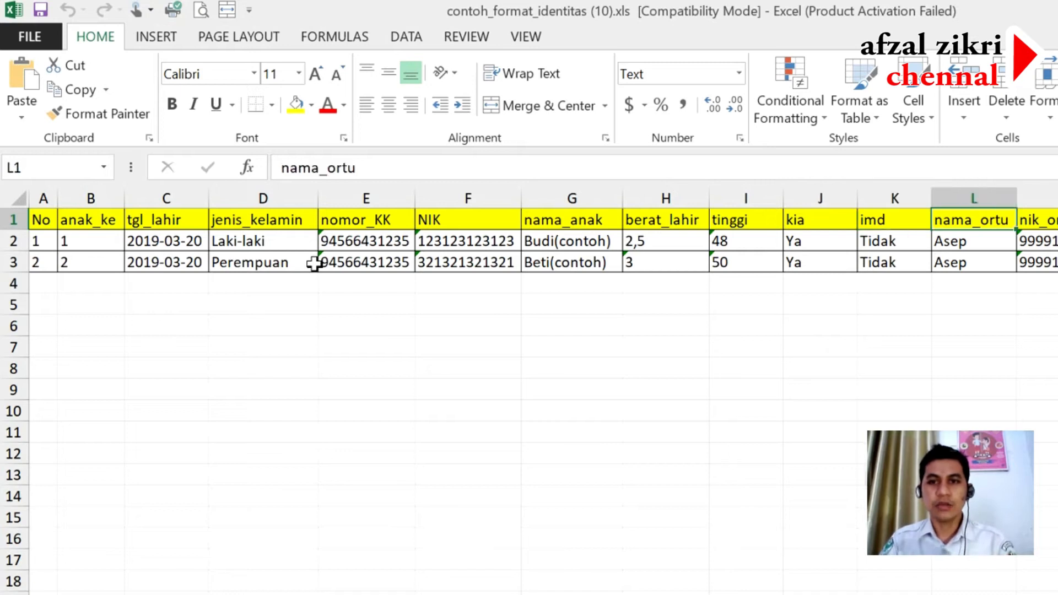
key("Right")
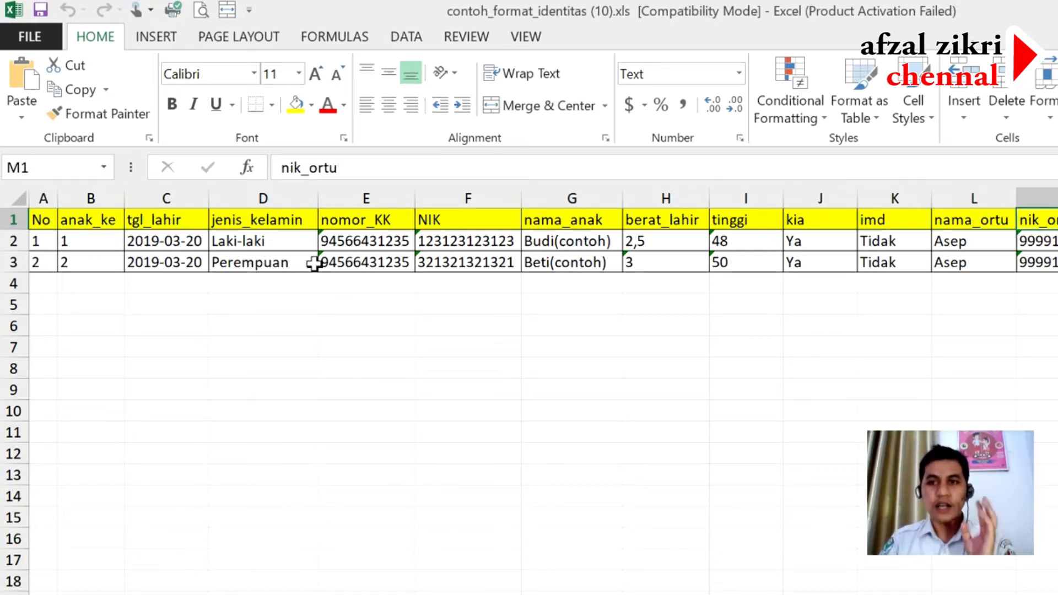
key("Right")
key("Right")
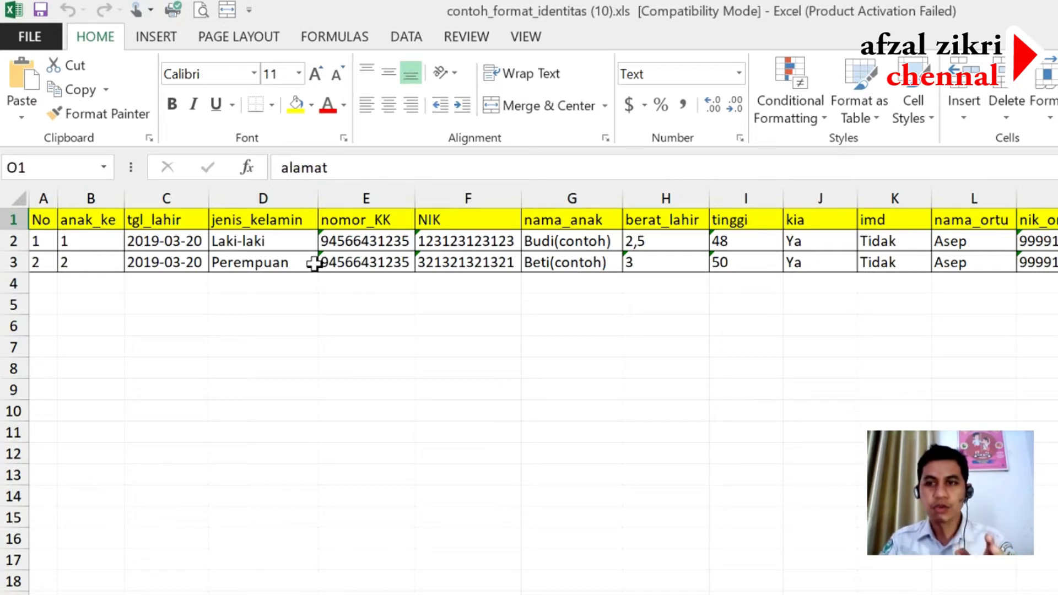
key("Right")
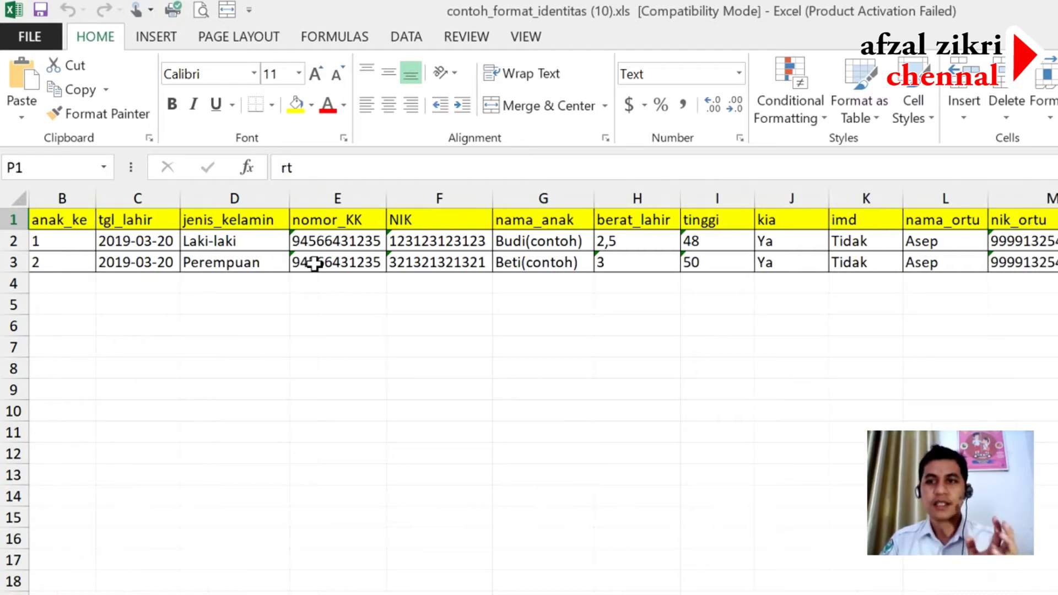
key("Right")
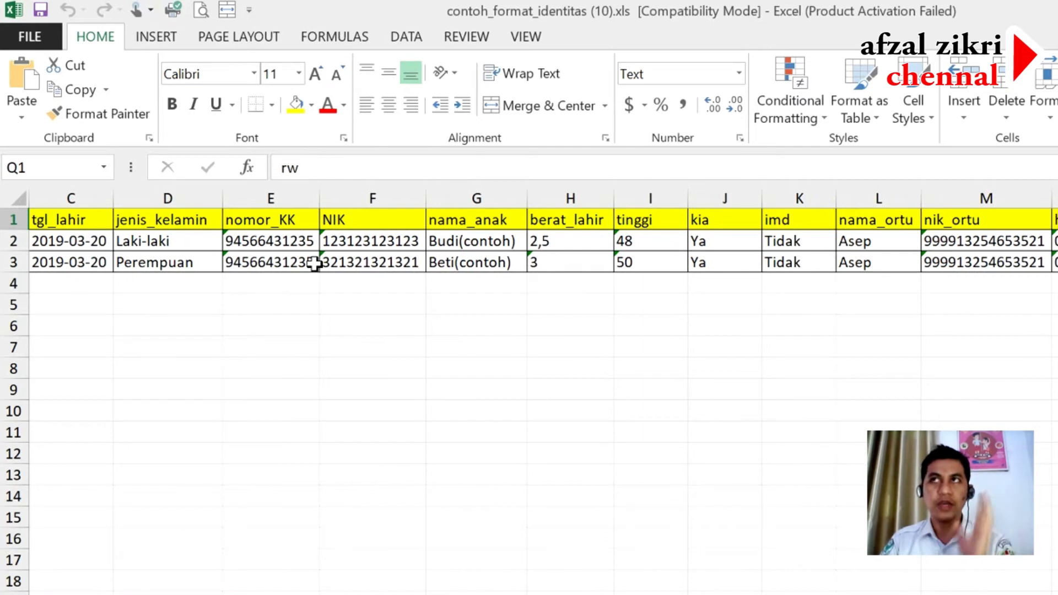
key("Right")
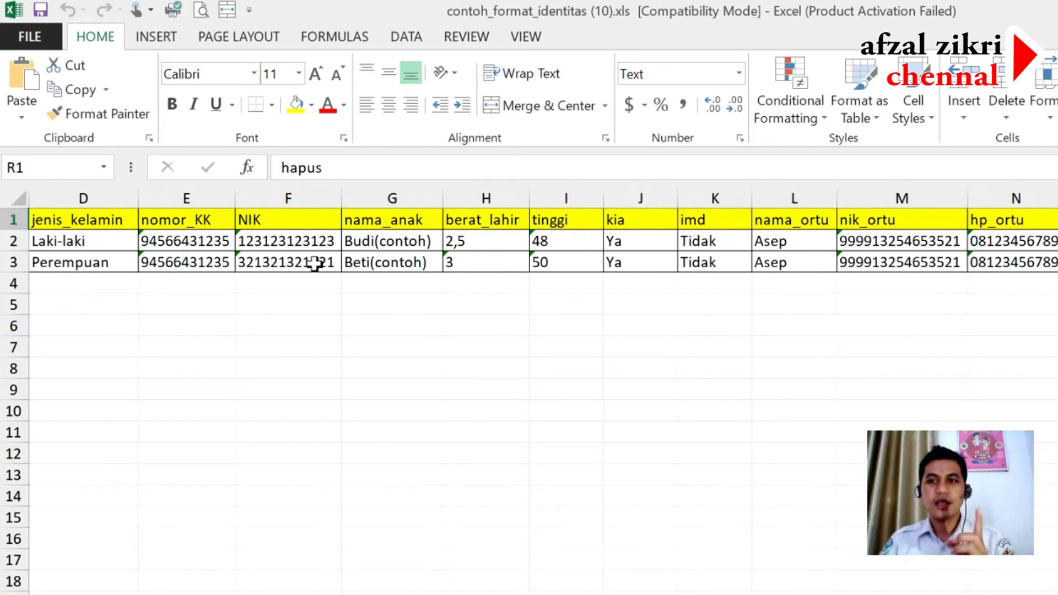
key("Left")
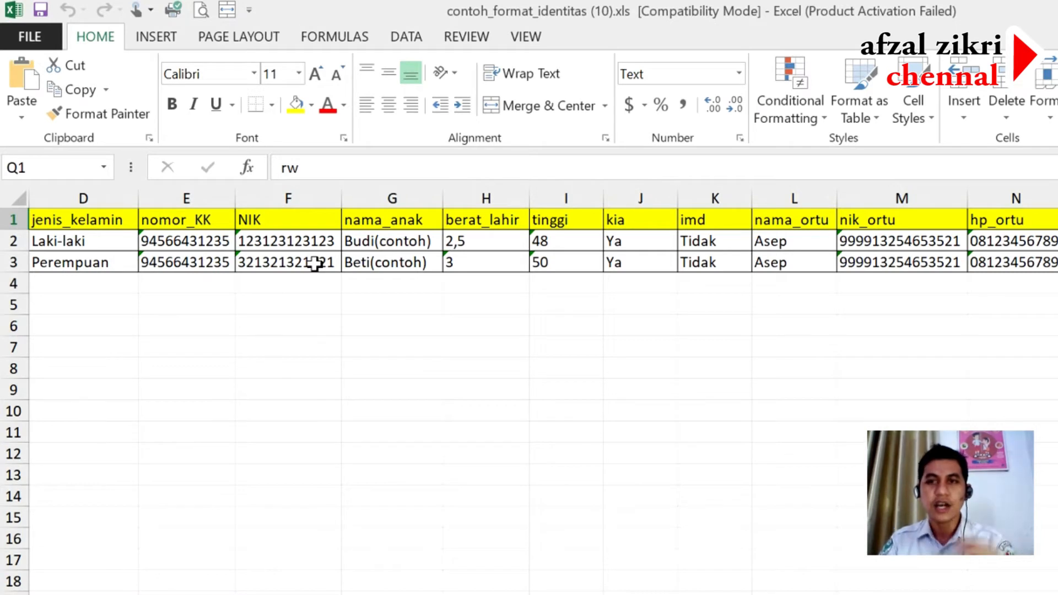
key("Left")
key("Left")
key("Left")
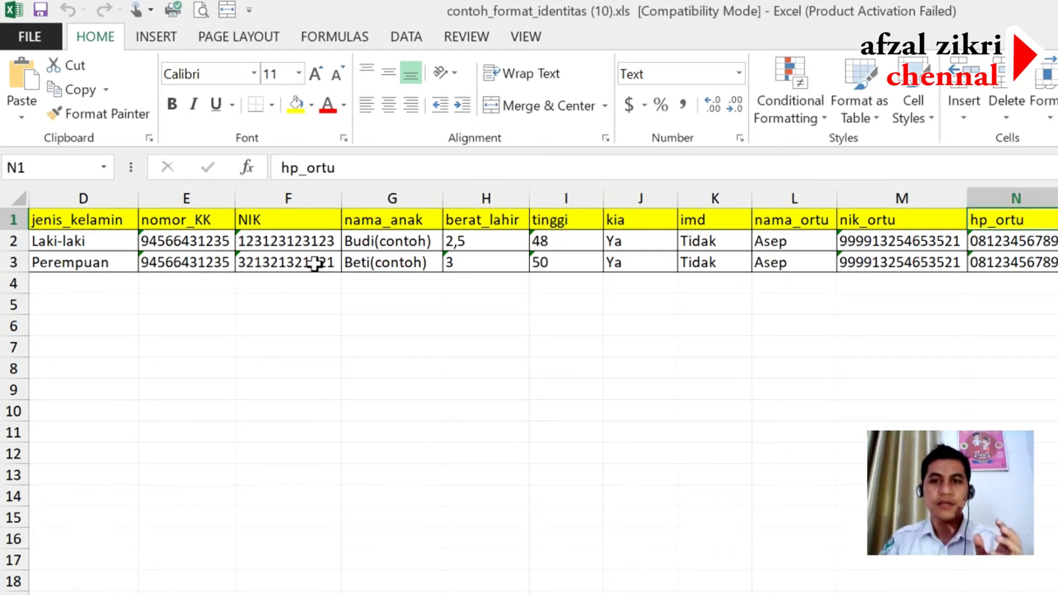
key("Home")
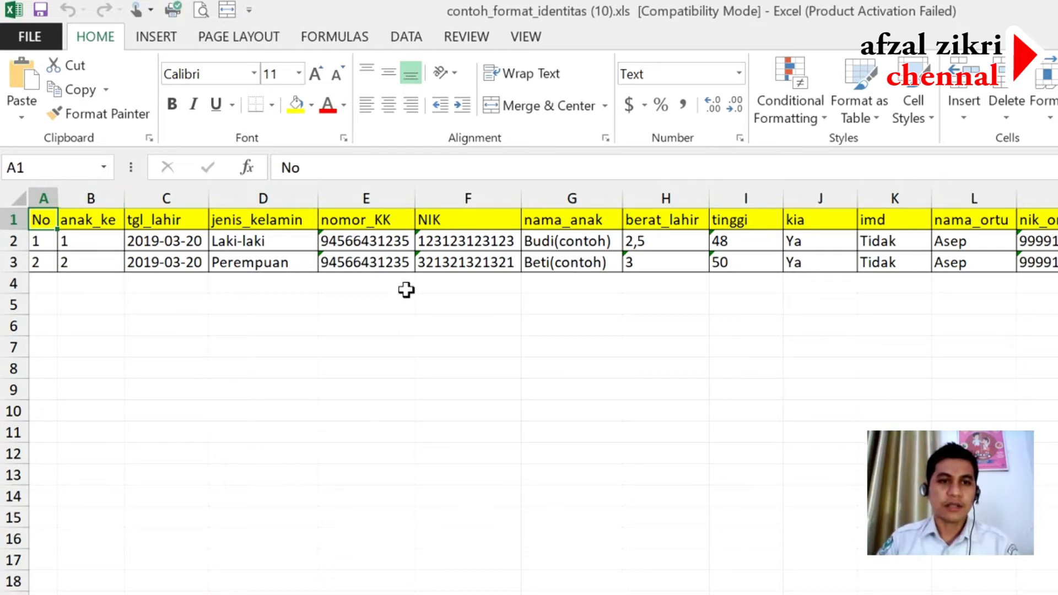
left_click(378, 191)
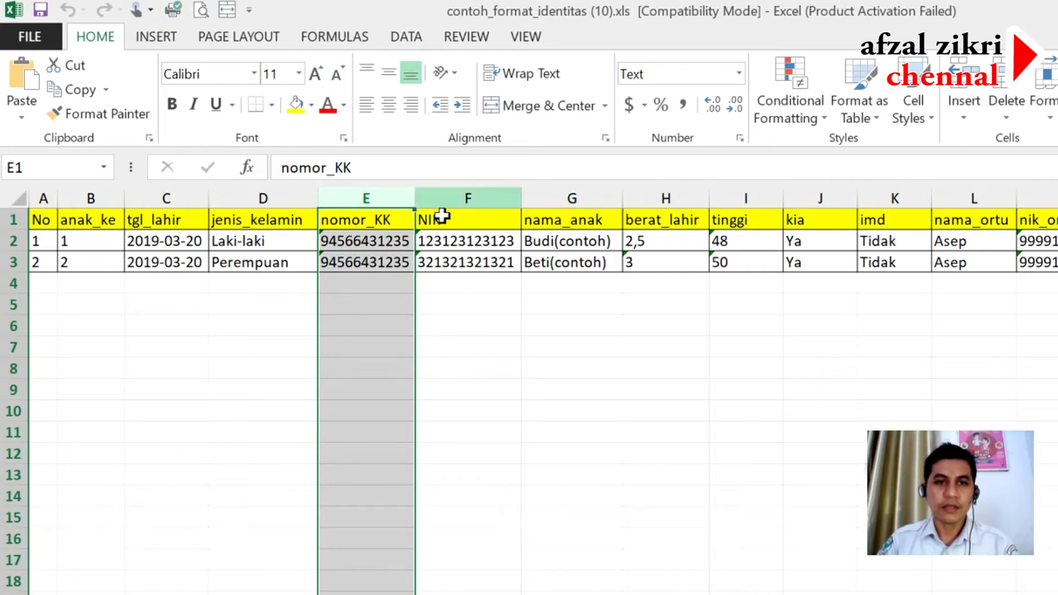
left_click(479, 347)
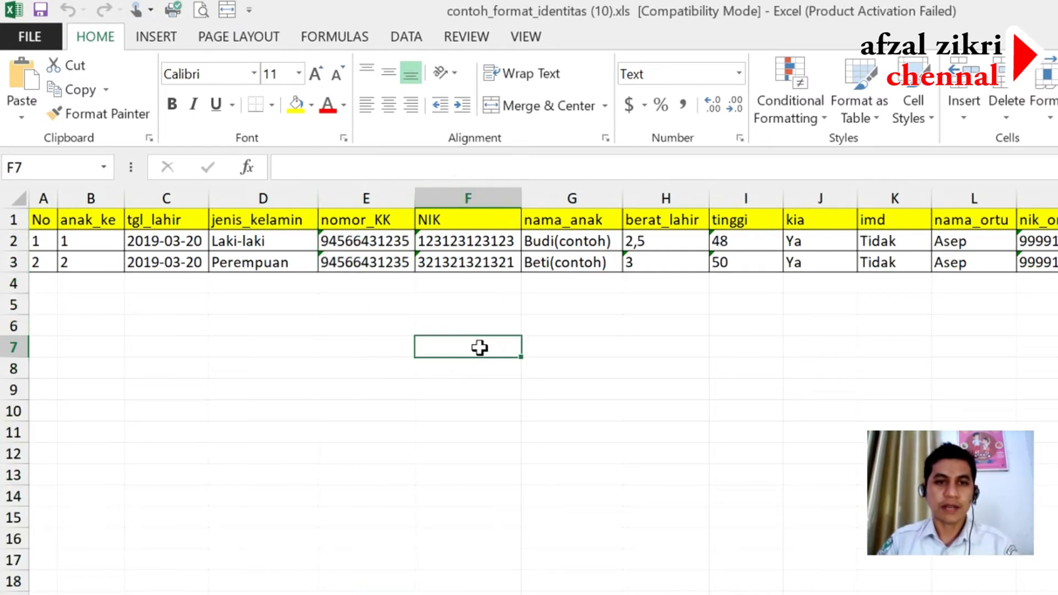
- Widen the nomor_KK, NIK and nama_anak columns (E, F, G), then select sample rows 2–3
left_click_drag(416, 199, 494, 197)
left_click_drag(595, 198, 667, 196)
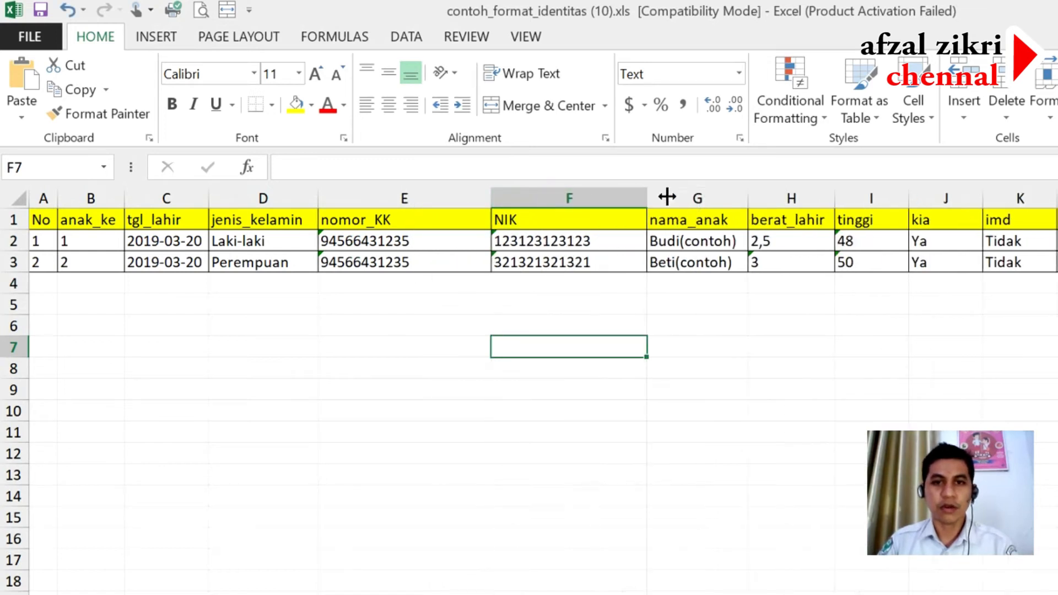
left_click_drag(748, 199, 794, 198)
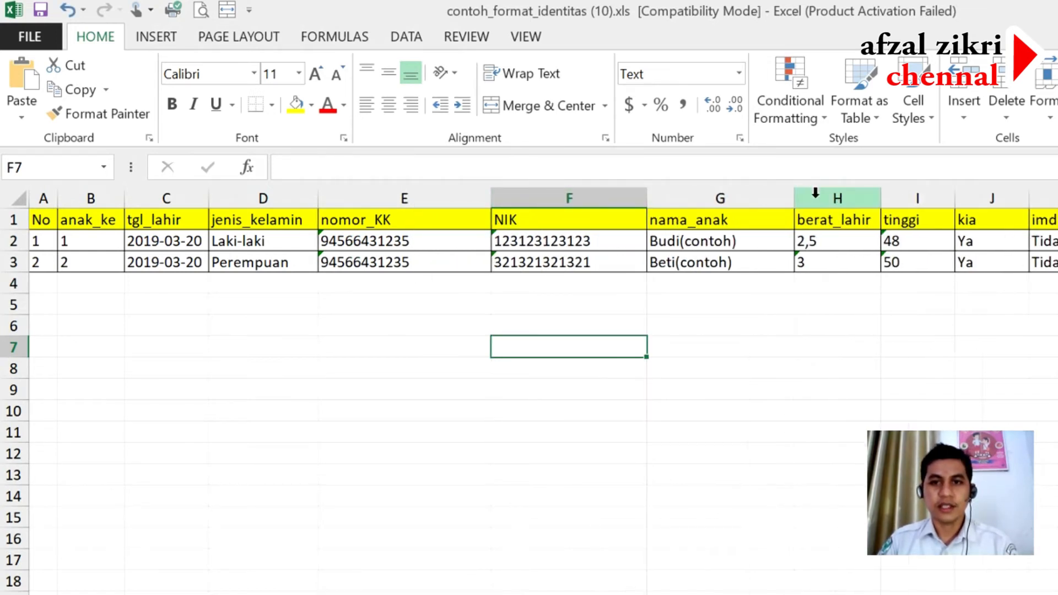
mouse_move(907, 189)
left_mouse_down()
mouse_move(910, 371)
mouse_move(882, 272)
mouse_move(906, 189)
mouse_move(876, 189)
mouse_move(922, 198)
left_mouse_up()
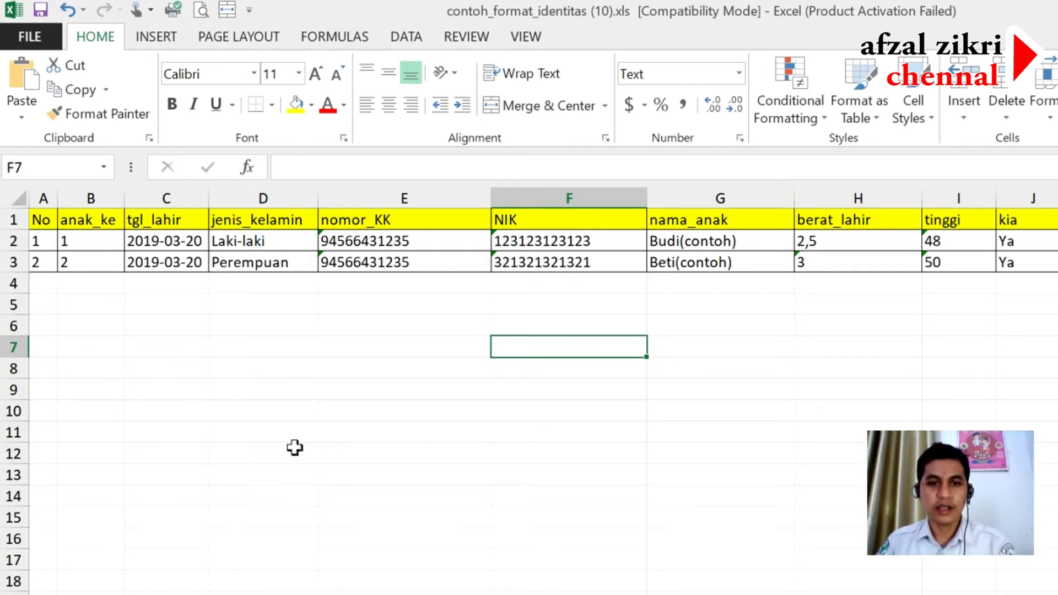
left_click_drag(46, 246, 1055, 262)
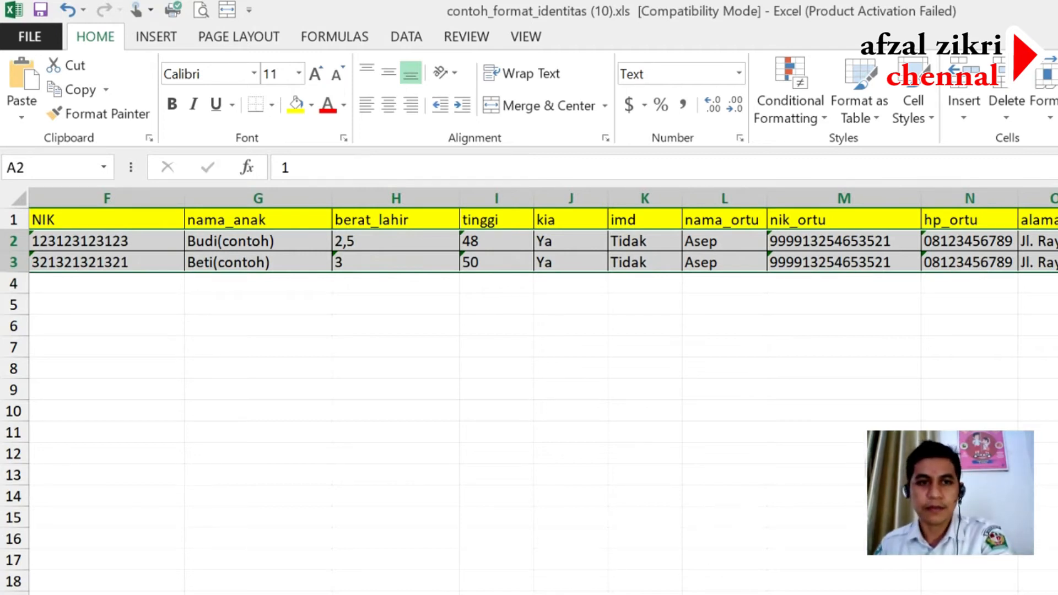
- Delete the Beti(contoh) data in row 3 from column B onward, keeping No 2
left_click(84, 306)
left_click(461, 343)
key("Left")
key("Left")
key("Left")
key("Left")
key("Left")
key("Left")
key("Left")
key("Left")
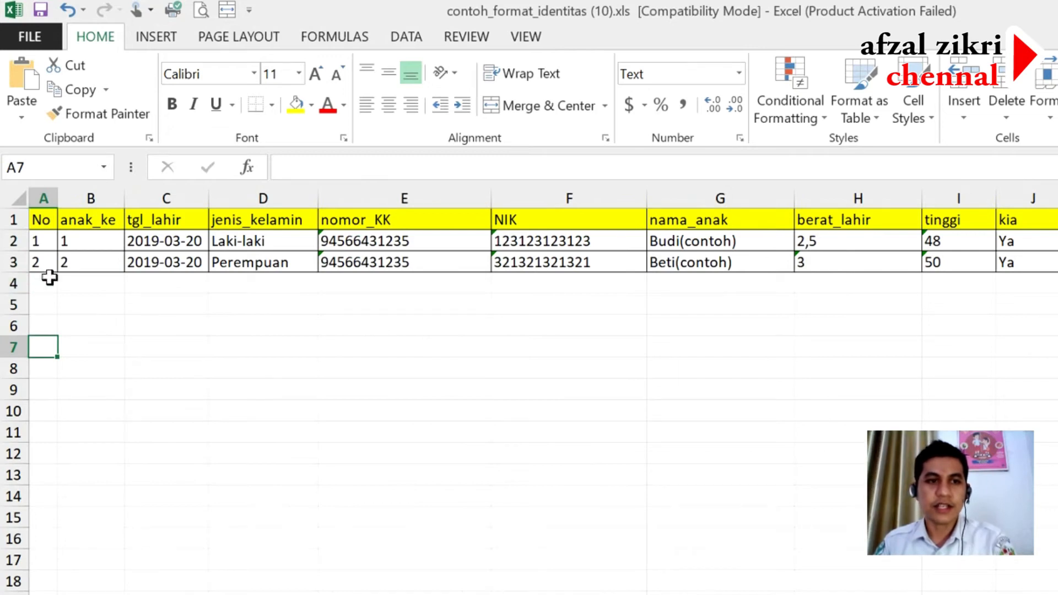
left_click_drag(86, 264, 1036, 257)
key("Delete")
left_click(112, 334)
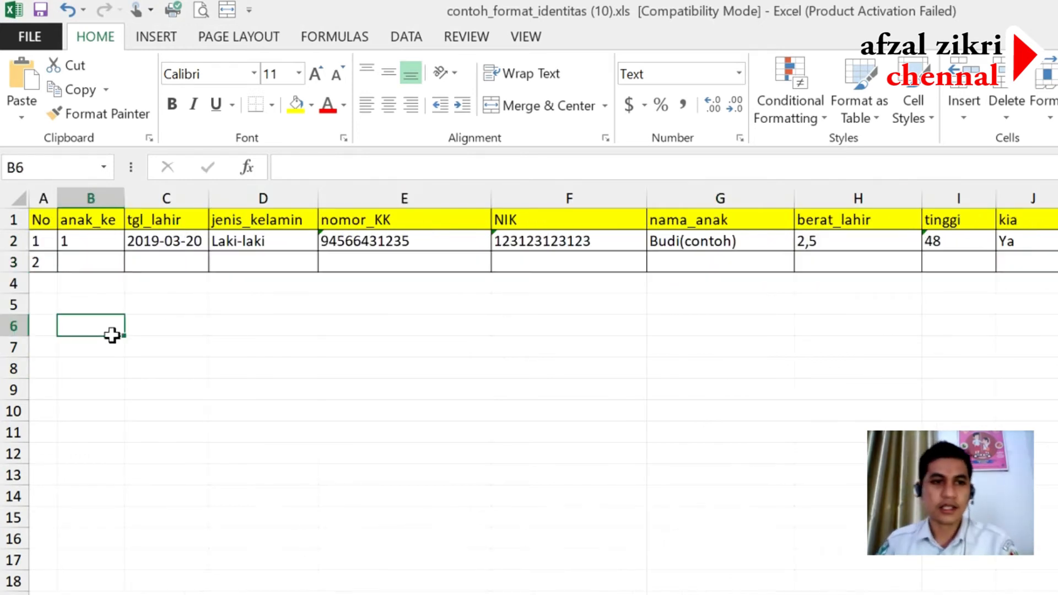
left_click(36, 262)
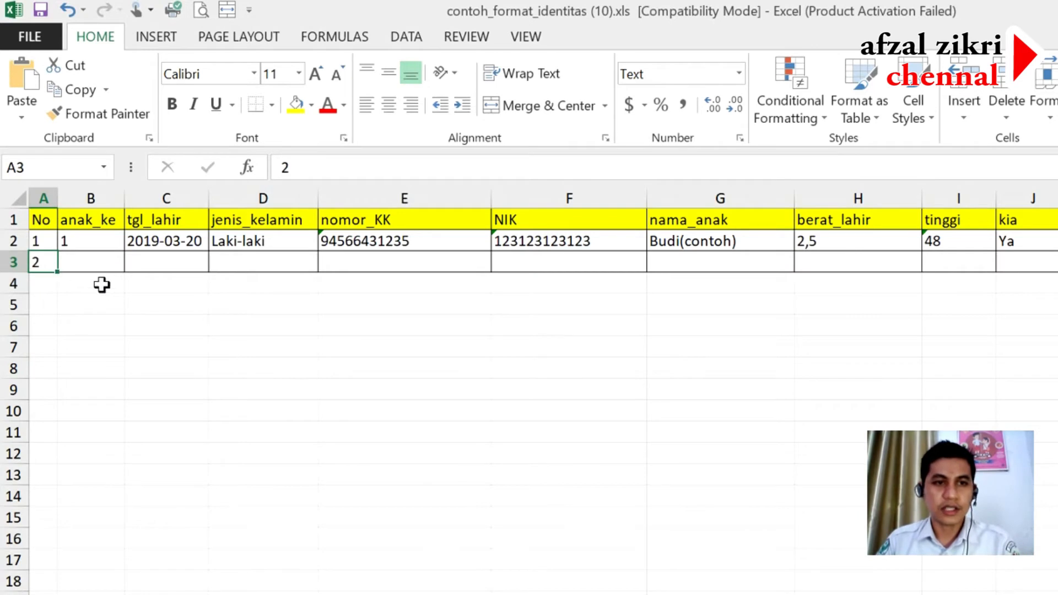
key("Tab")
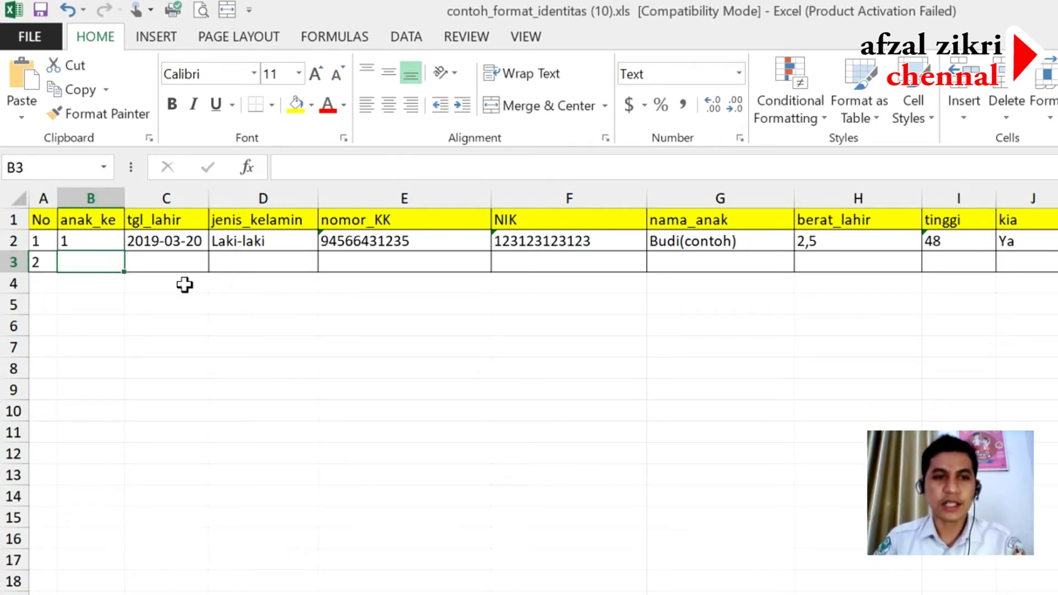
key("Tab")
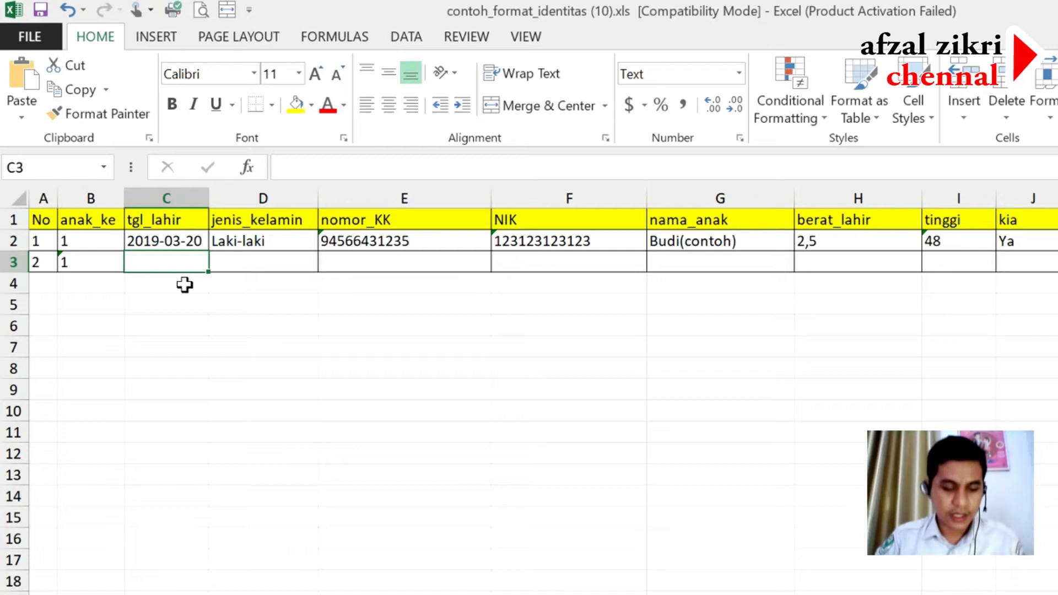
key("Left")
key("Left")
key("Right")
key("Right")
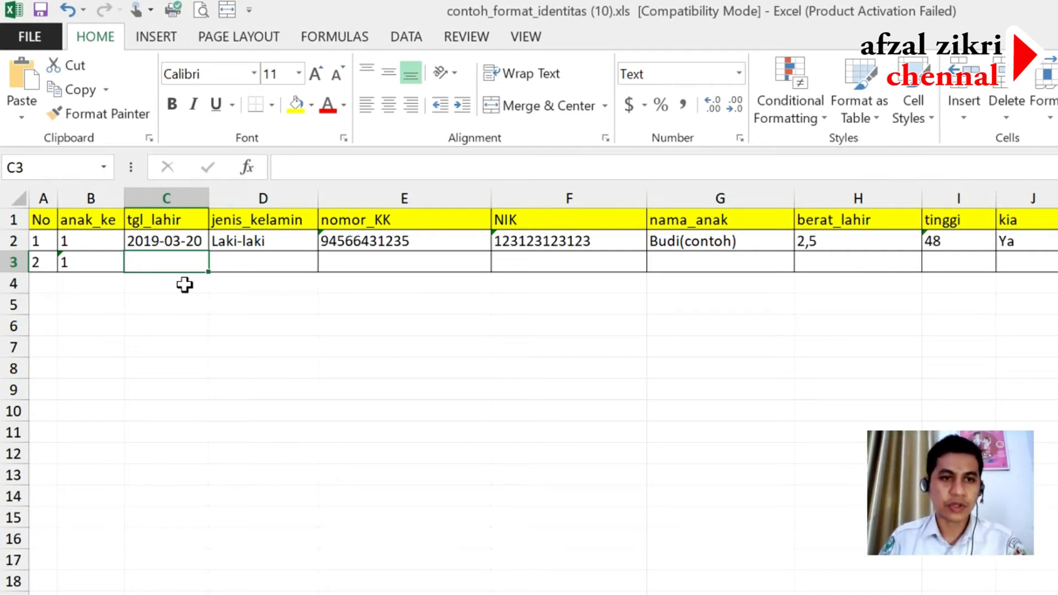
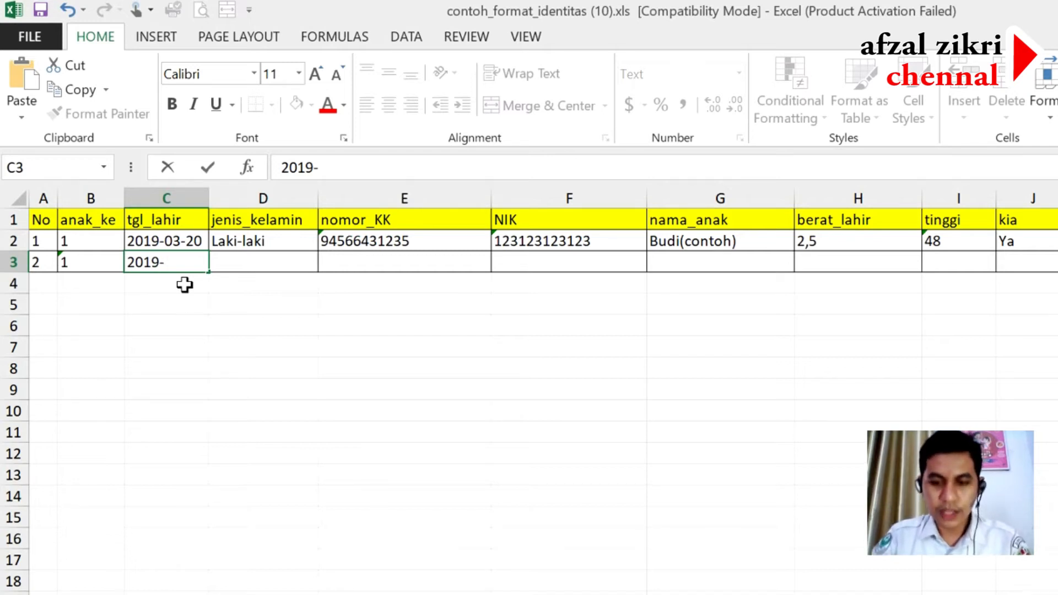
key("BackSpace")
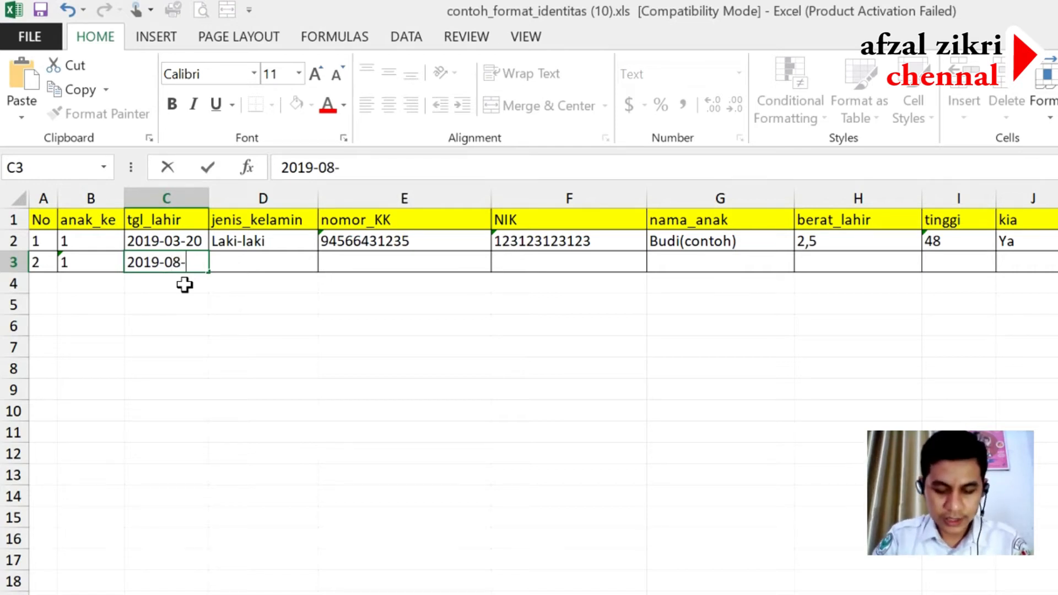
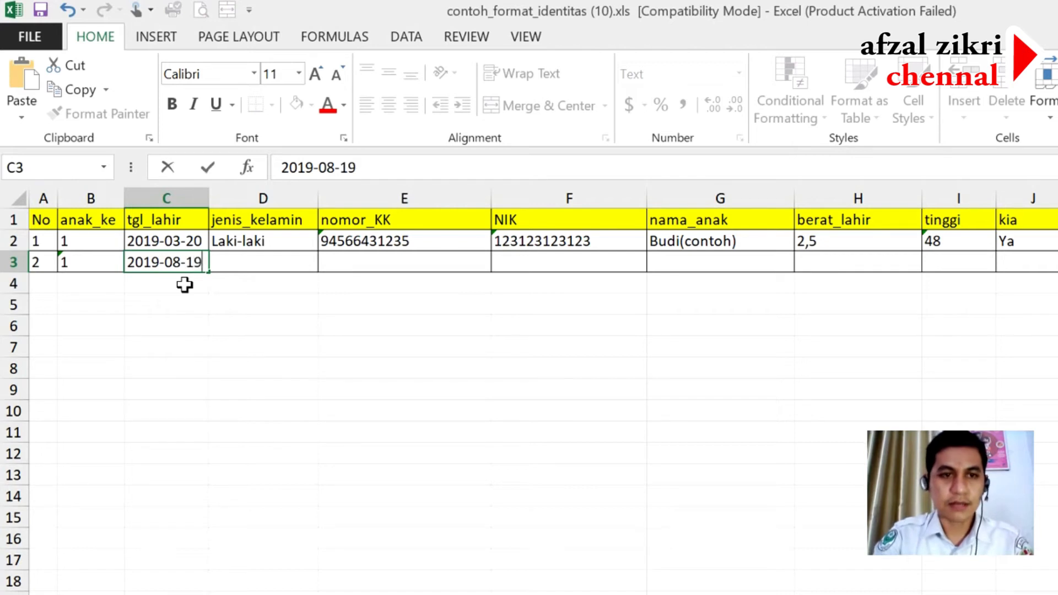
key("Tab")
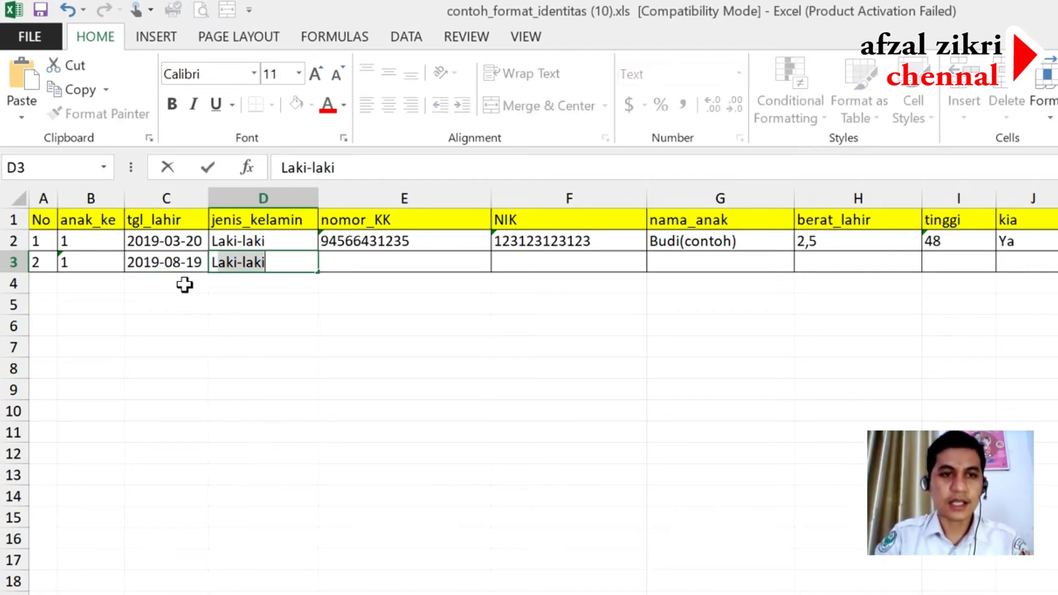
key("Tab")
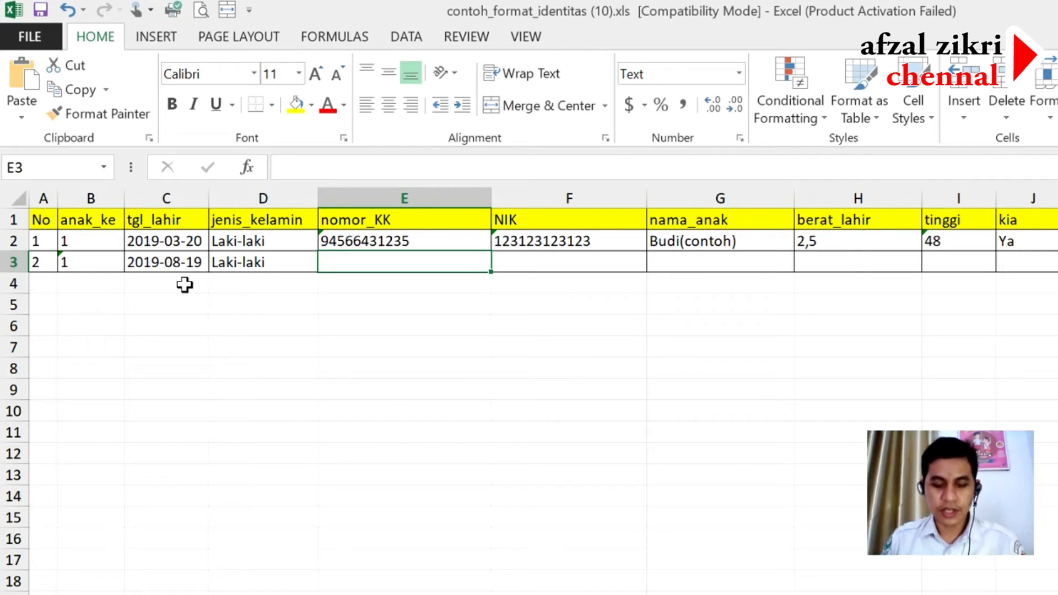
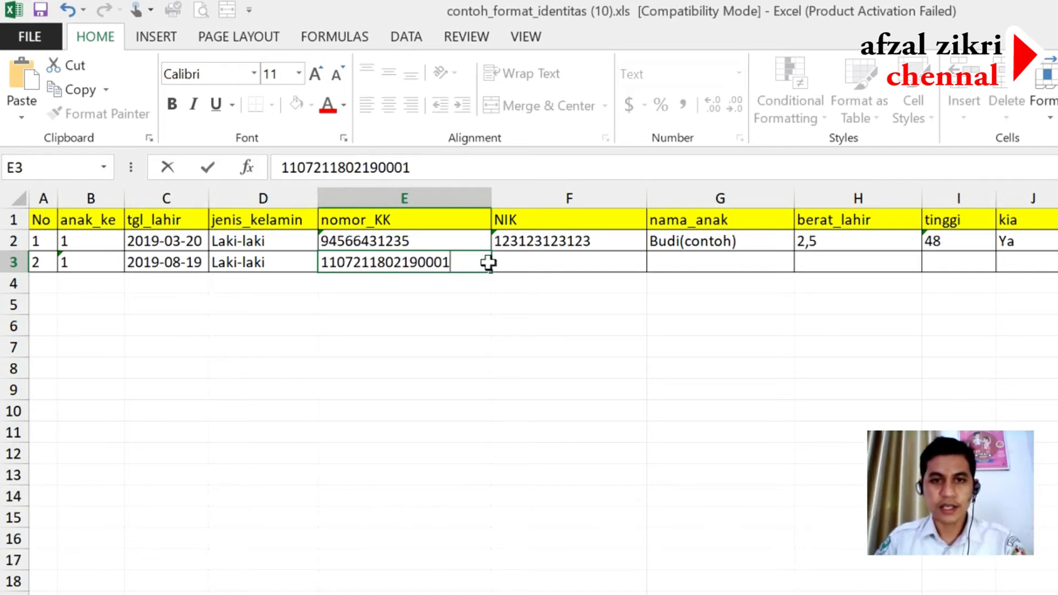
- Enter the toddler's family card number in E3 and their NIK in F3
left_click(555, 268)
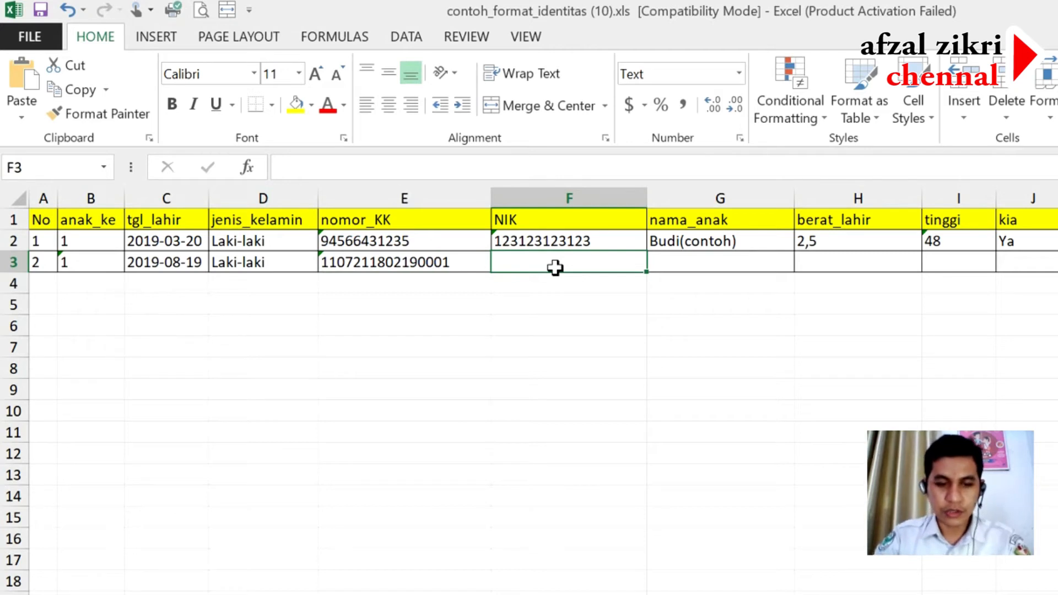
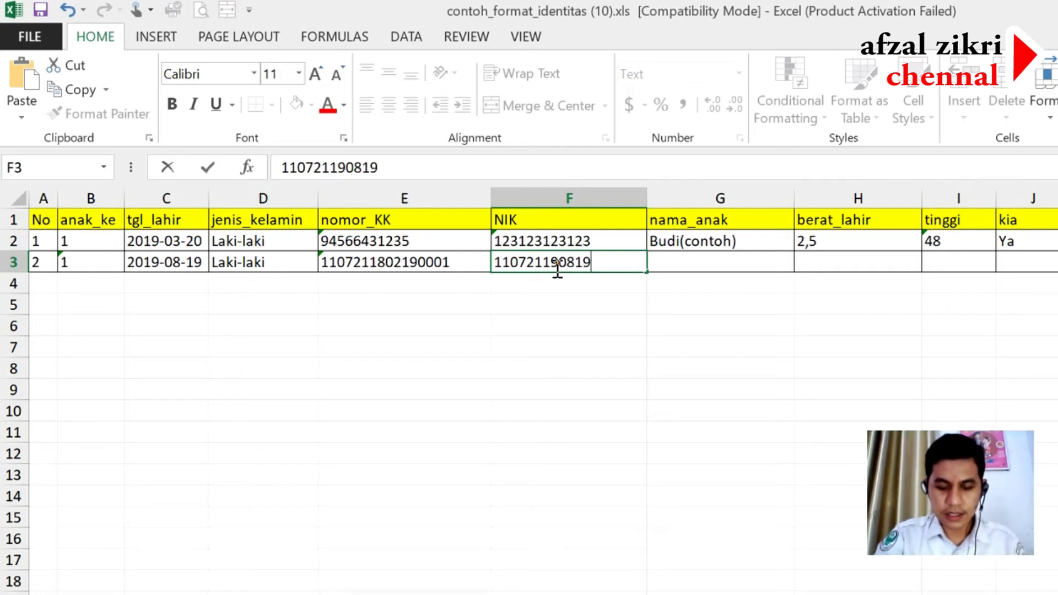
key("ctrl+Return")
key("Tab")
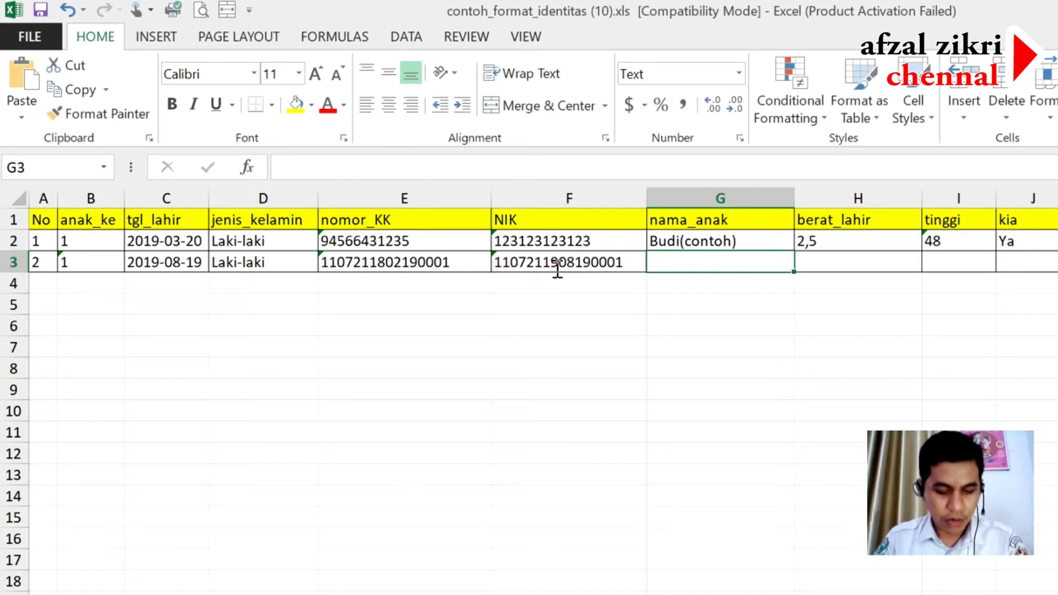
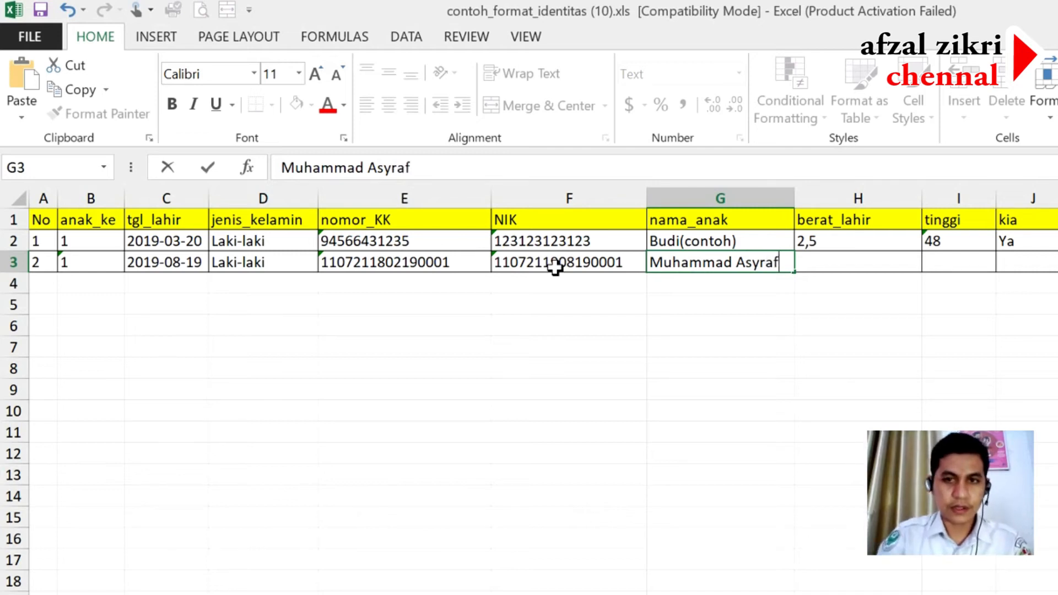
- Type the toddler's full name into the nama_anak cell G3
key("Tab")
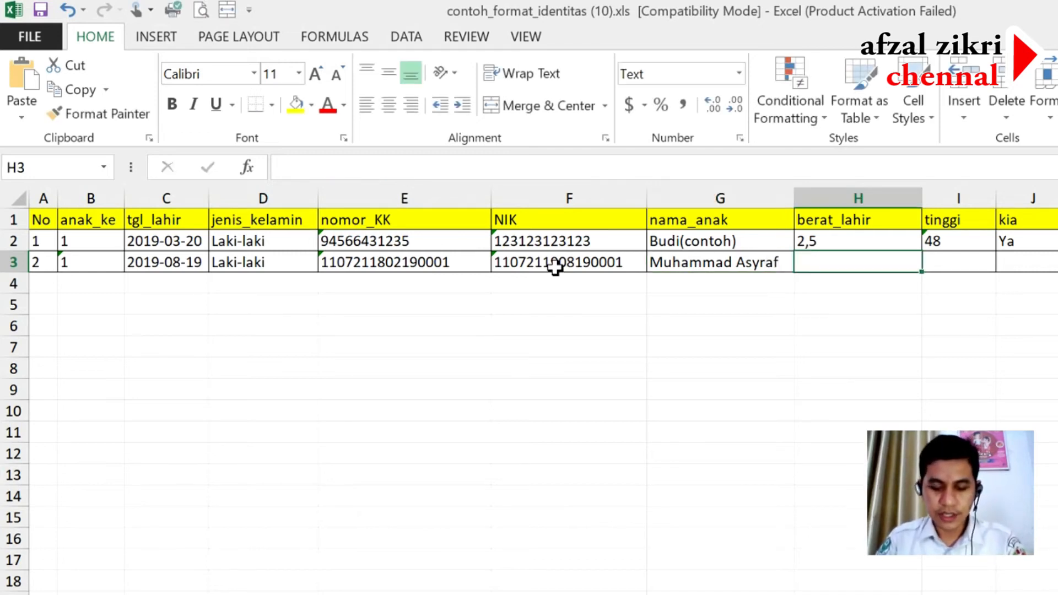
- Set birth weight 3,4, height 51 and kia Ya in row 3
type("3.2")
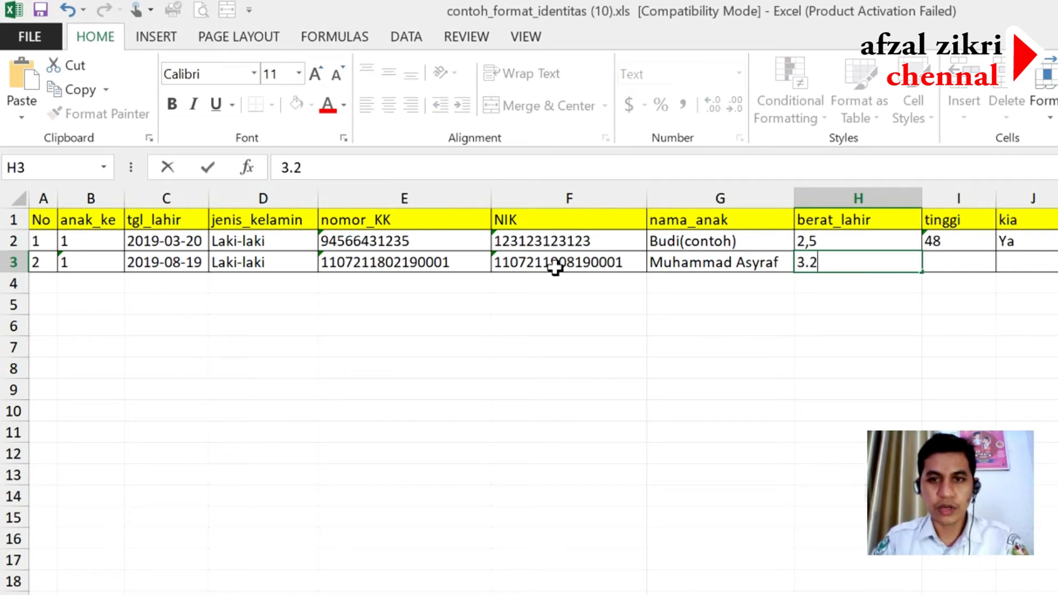
key("Tab")
key("Left")
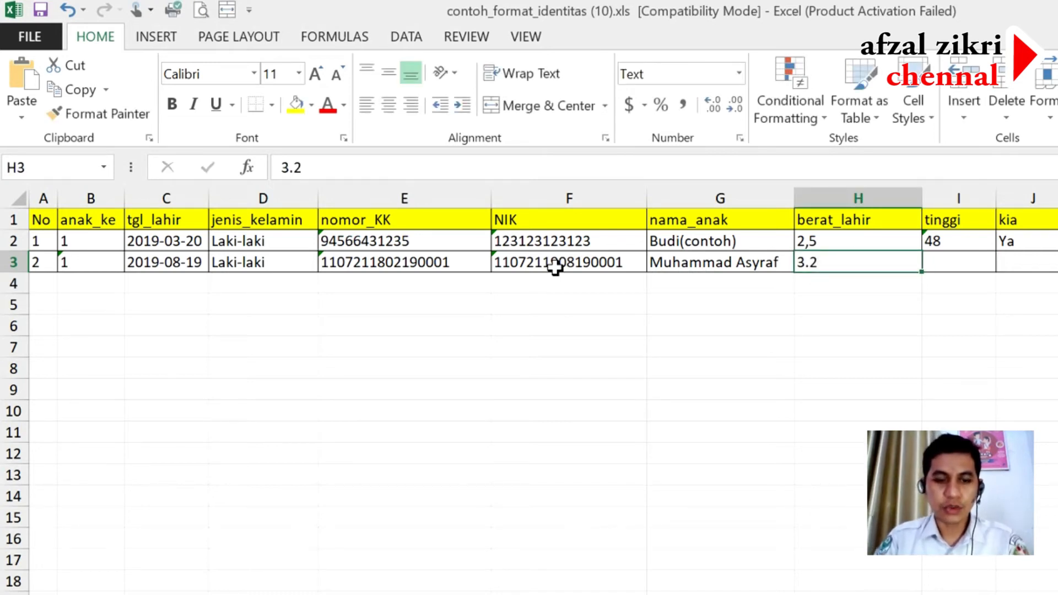
type("2,")
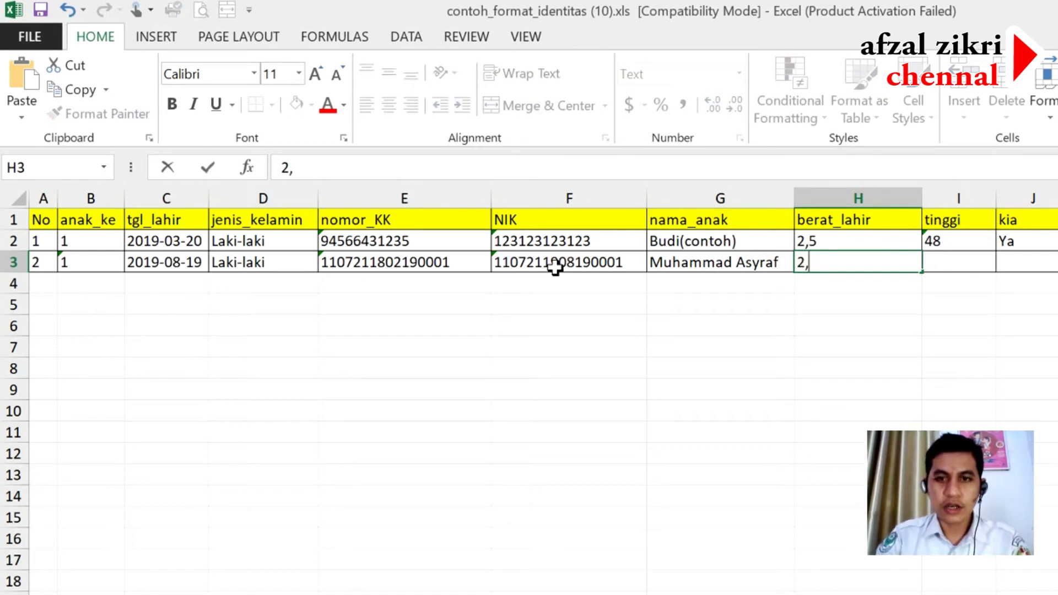
key("BackSpace")
key("BackSpace")
type("3")
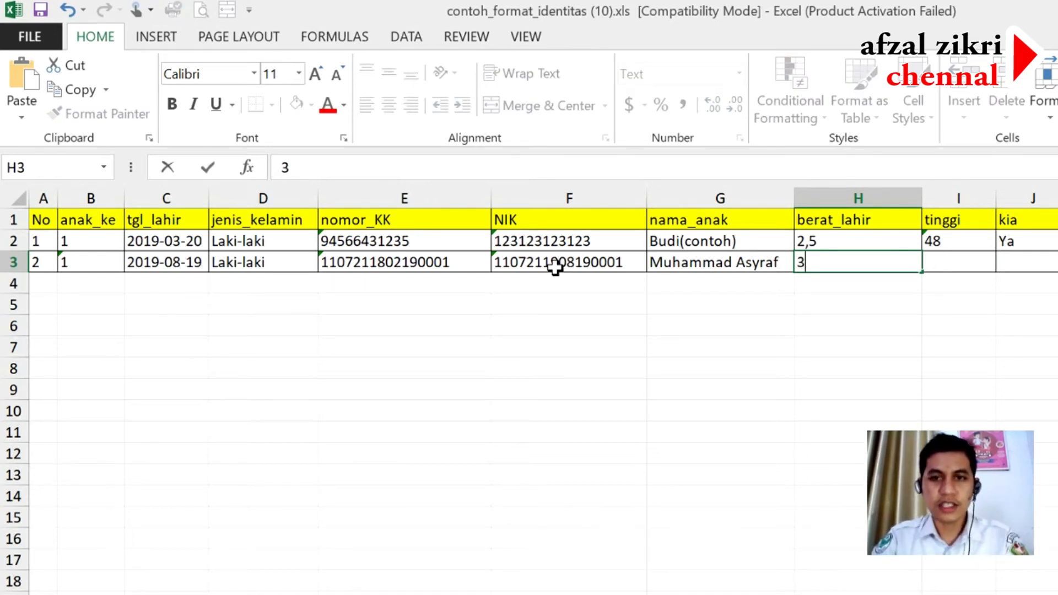
type(",4")
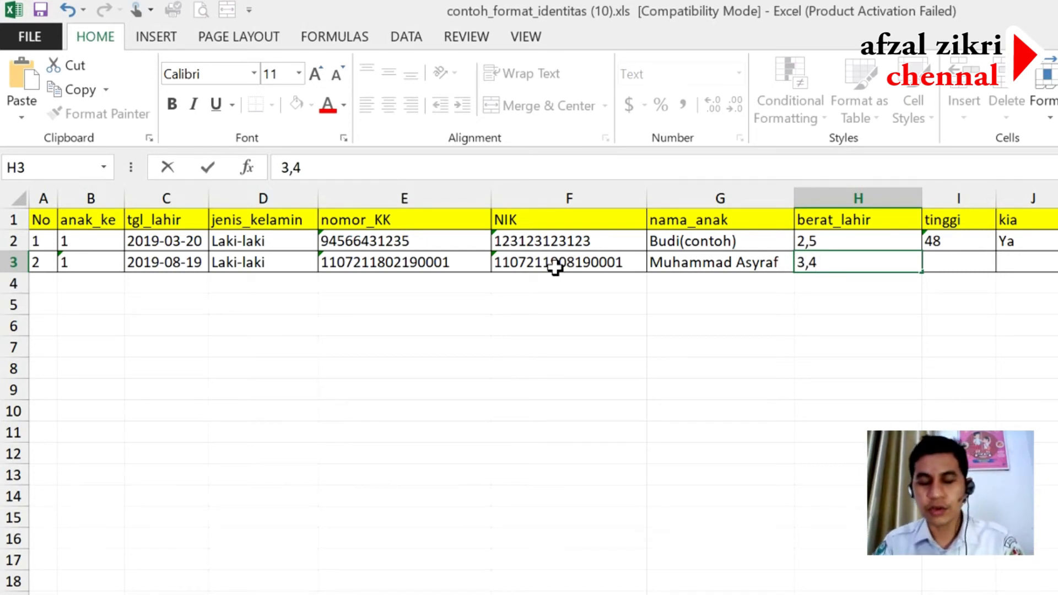
key("Tab")
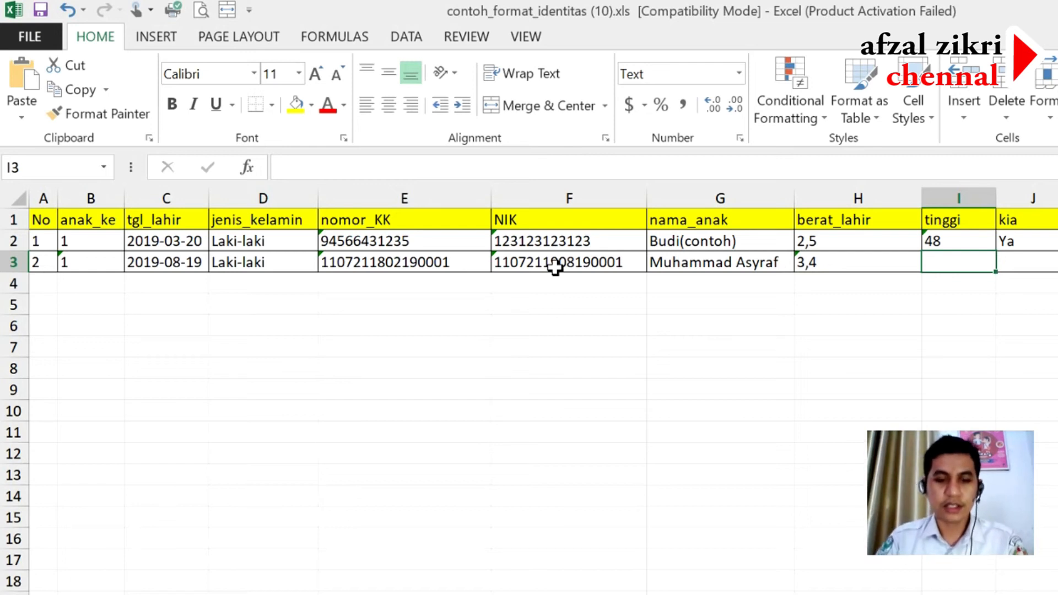
type("51")
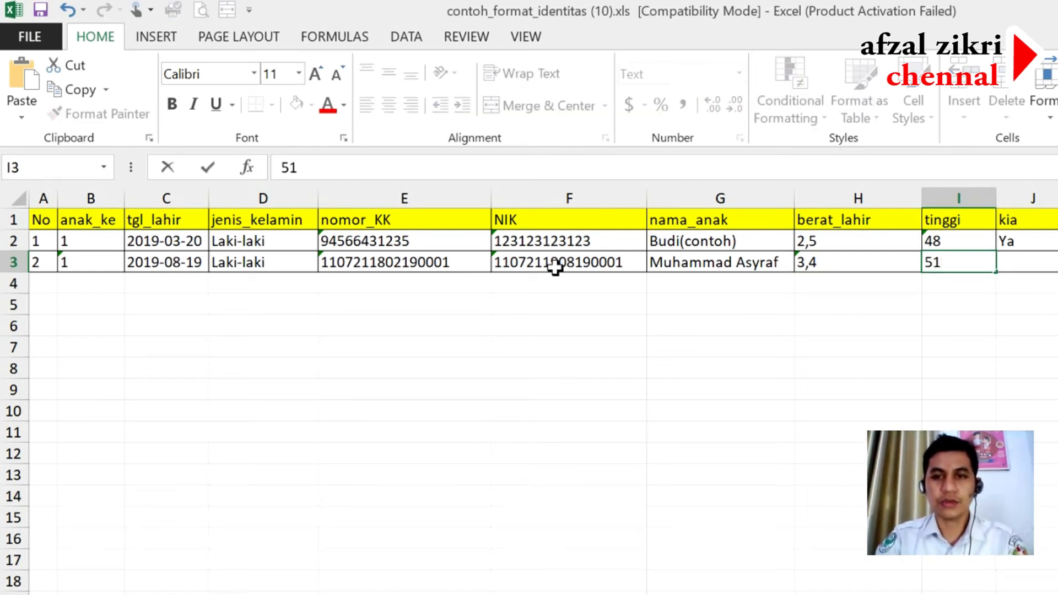
key("Tab")
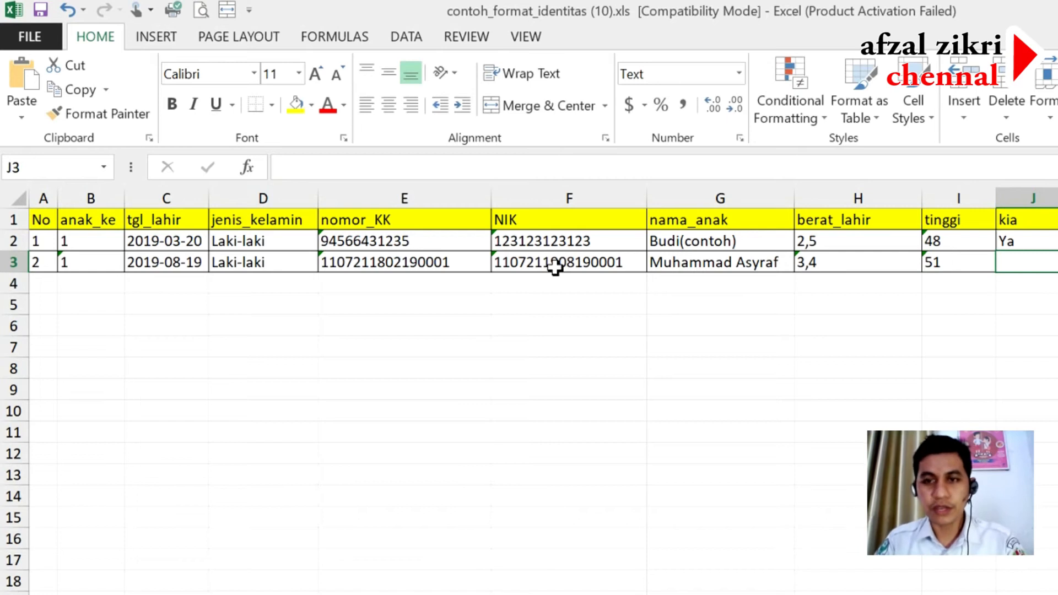
type("Ya")
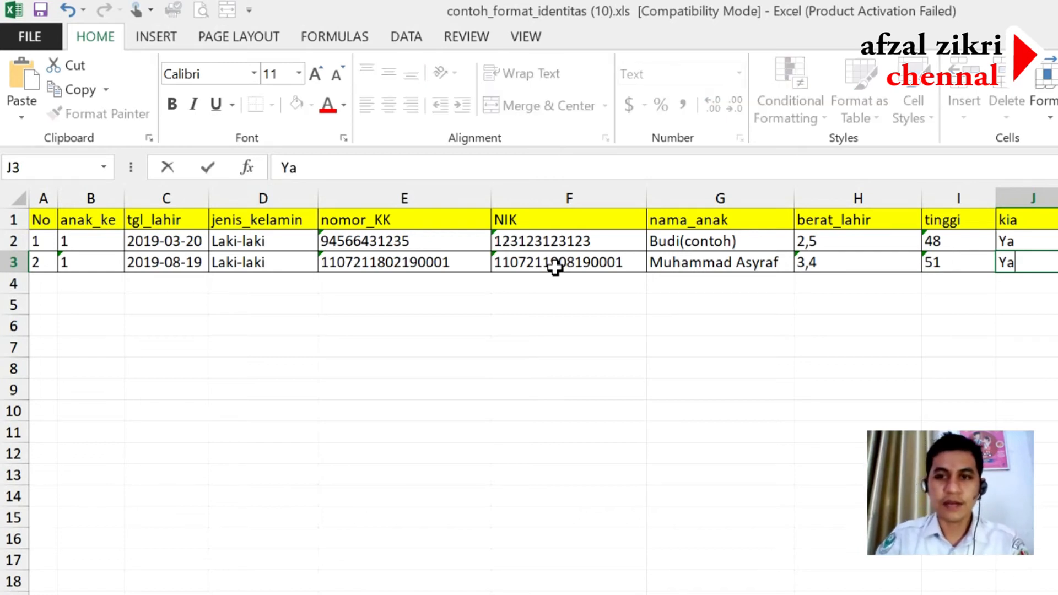
key("Tab")
- Fill K3–M3 with imd 'Tidak', the parent's name and the parent's NIK
type("Tidak")
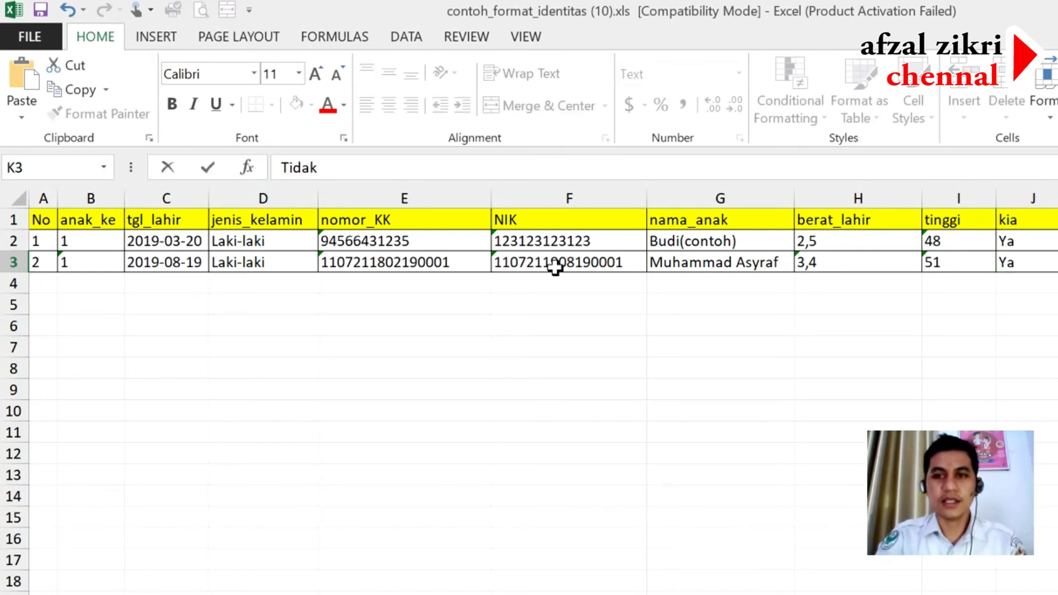
key("Tab")
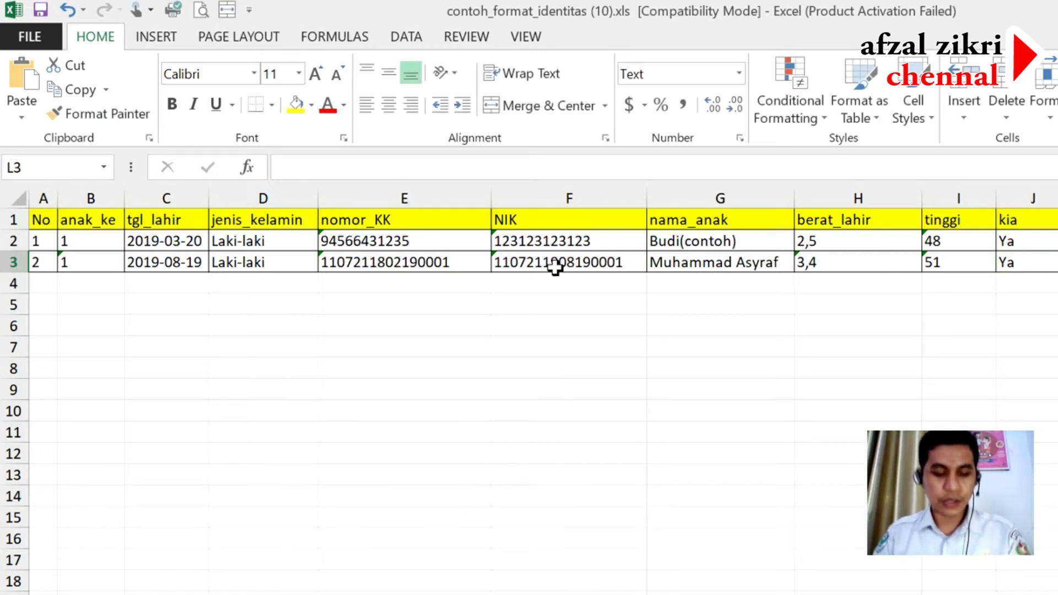
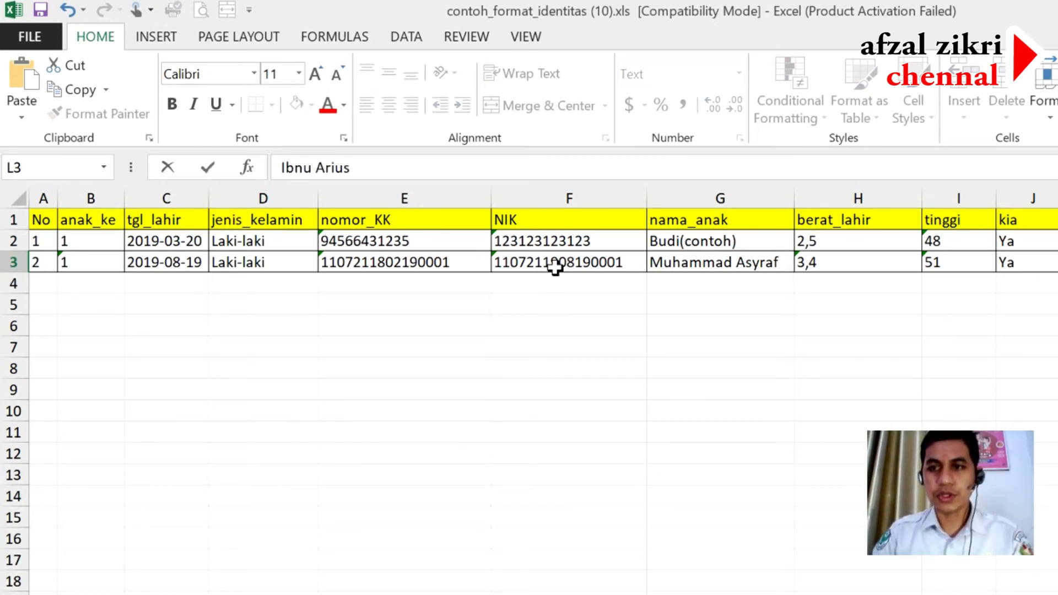
key("Tab")
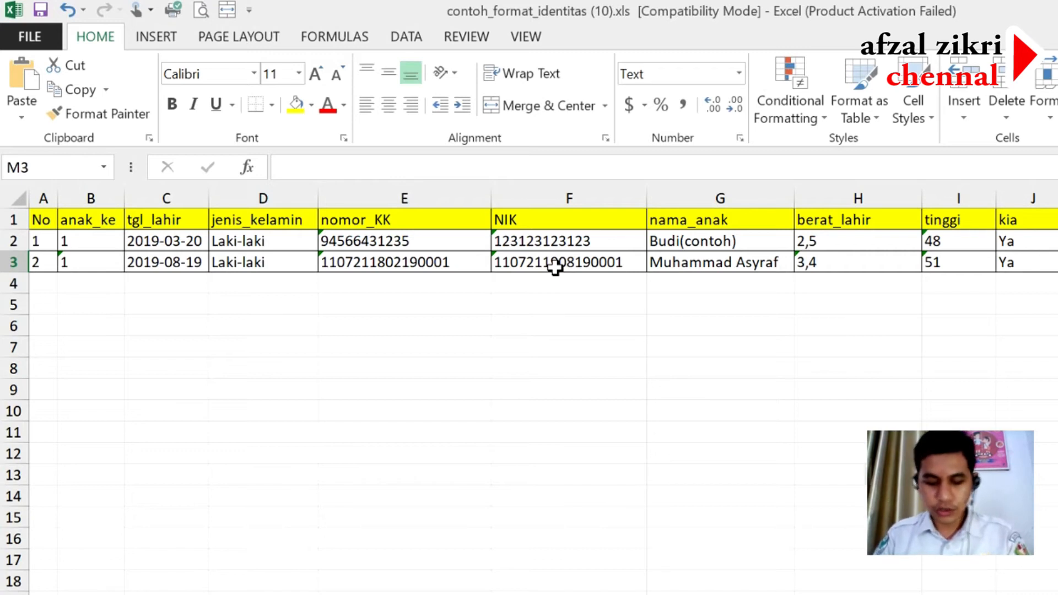
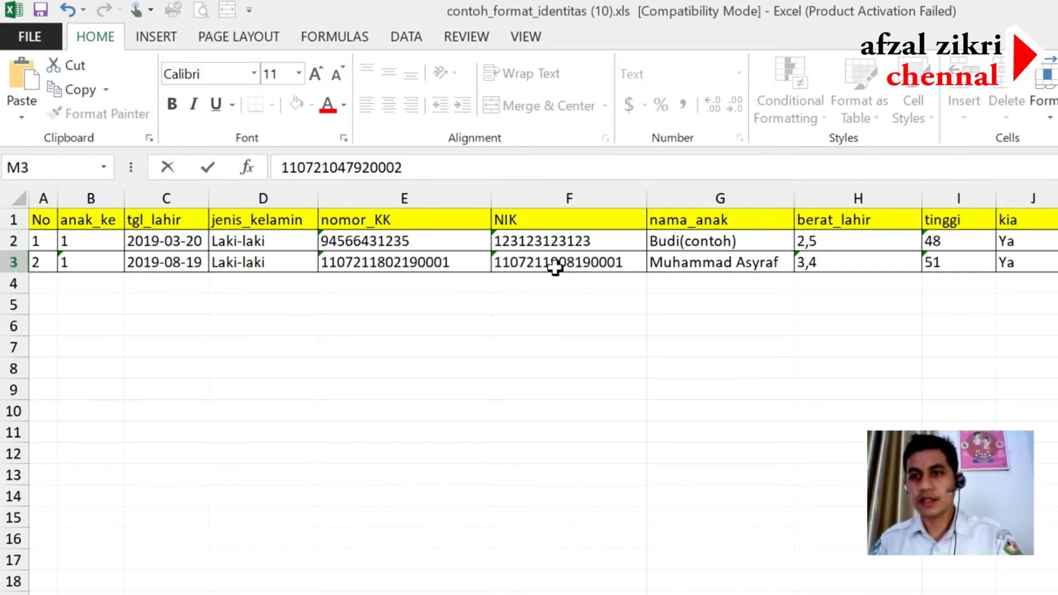
key("Right")
key("Right")
key("Left")
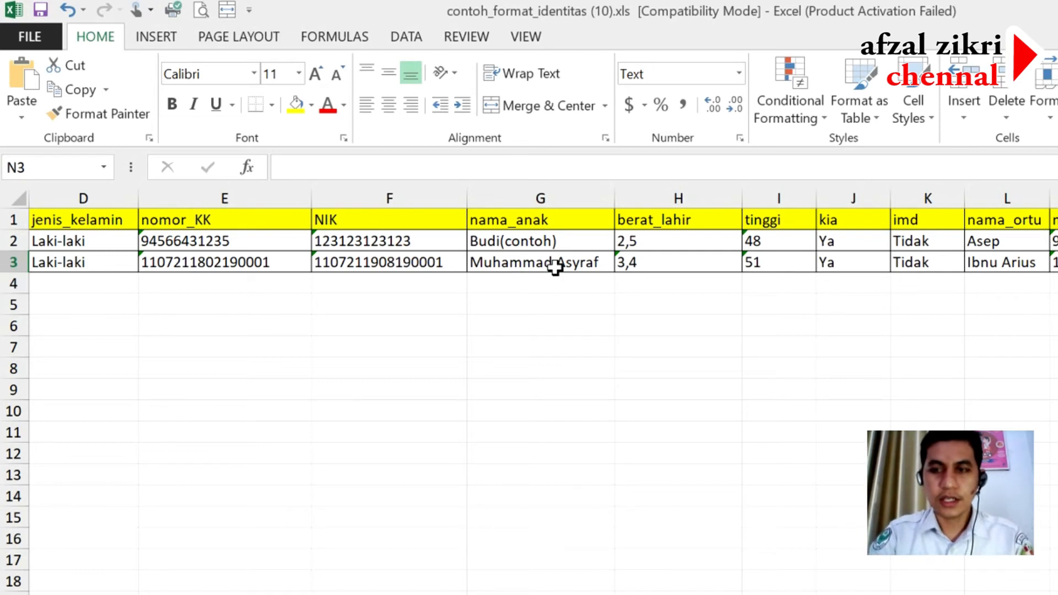
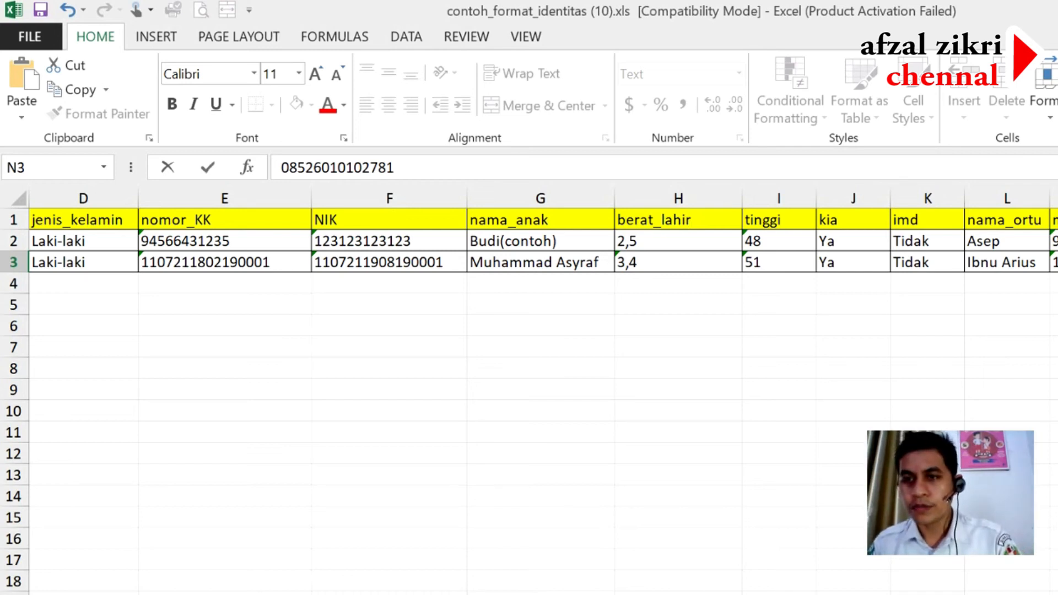
- Enter the parent's phone number in N3, then move the selection to cell O3
left_click(1057, 305)
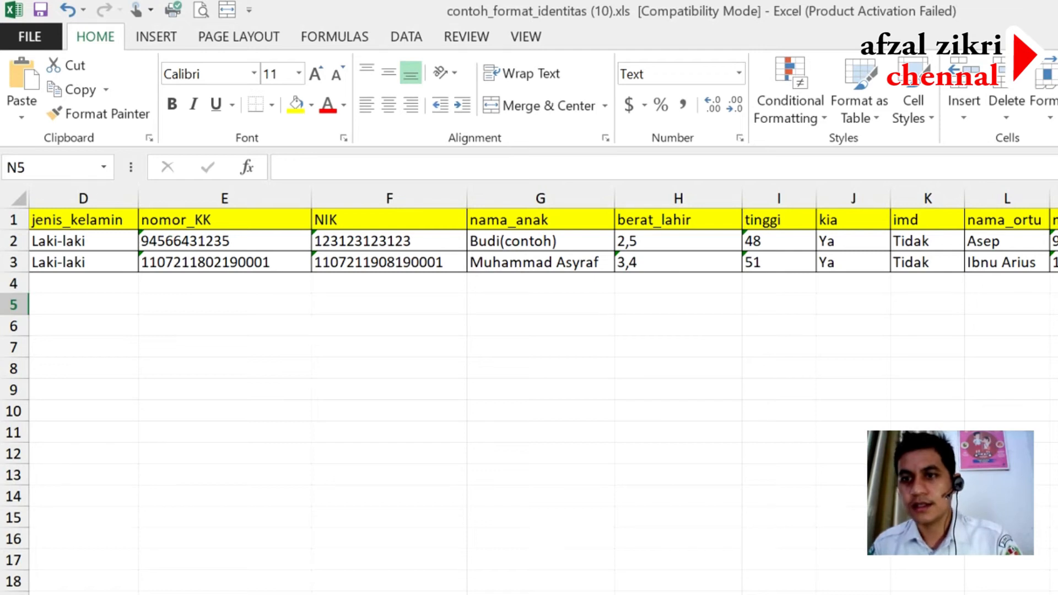
left_click(1057, 368)
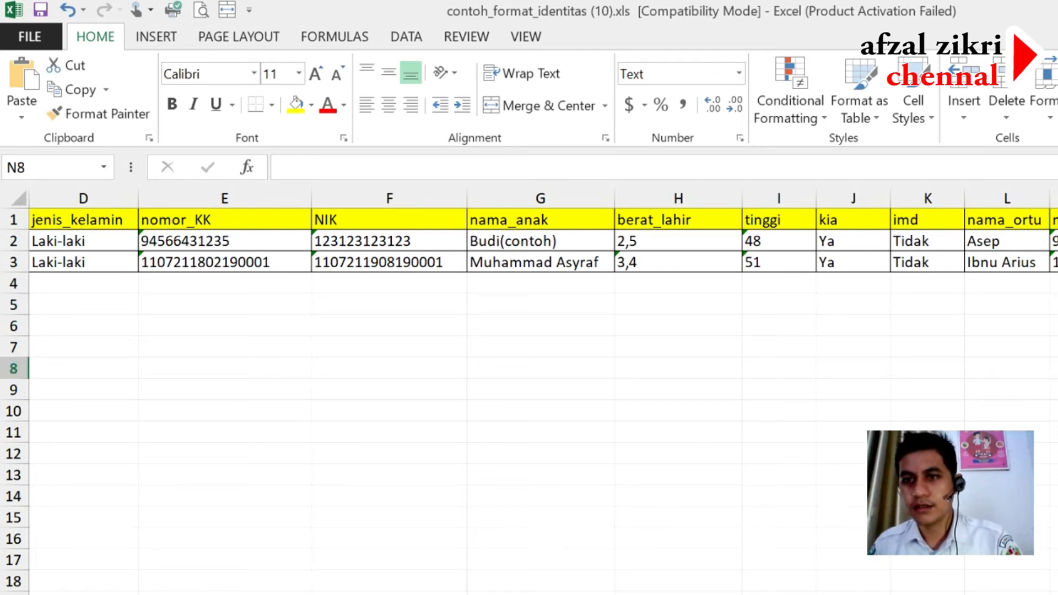
left_click(1057, 284)
key("Right")
key("Right")
key("Left")
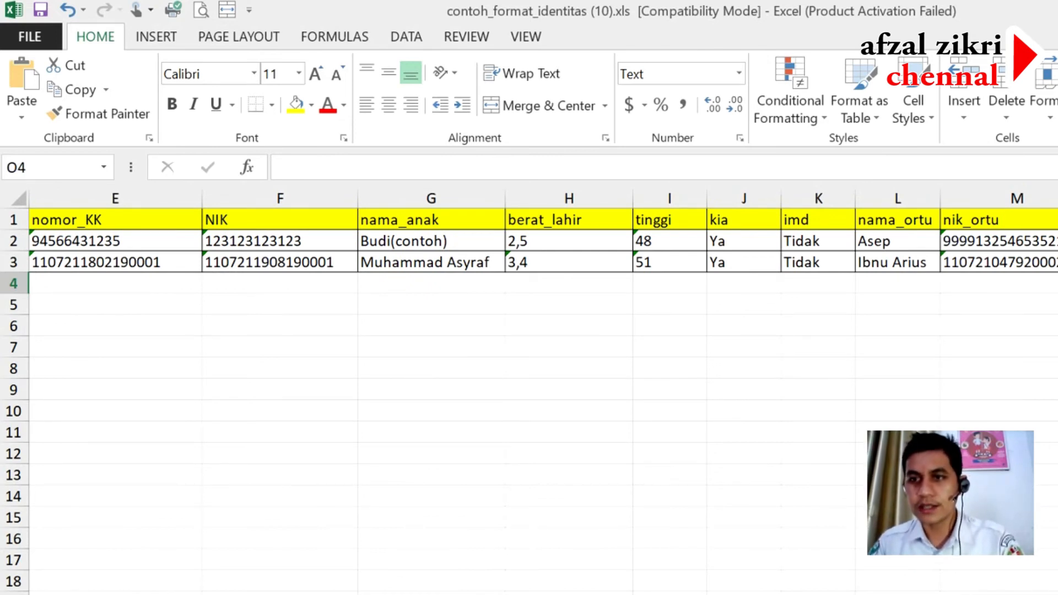
- Replace the 'Jl. Raya' placeholder in O3 with the family's street and village address
key("Up")
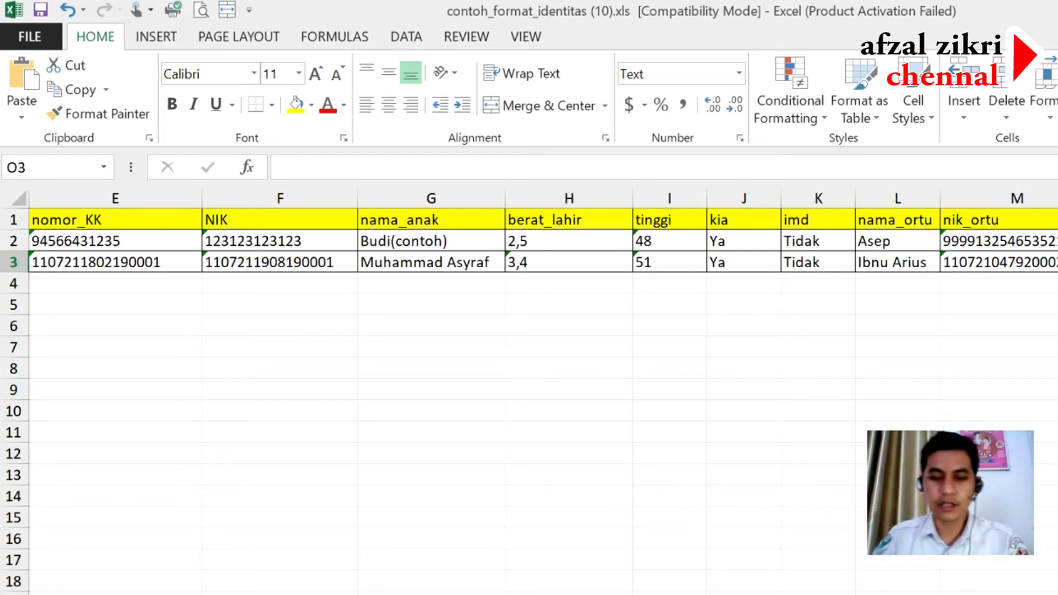
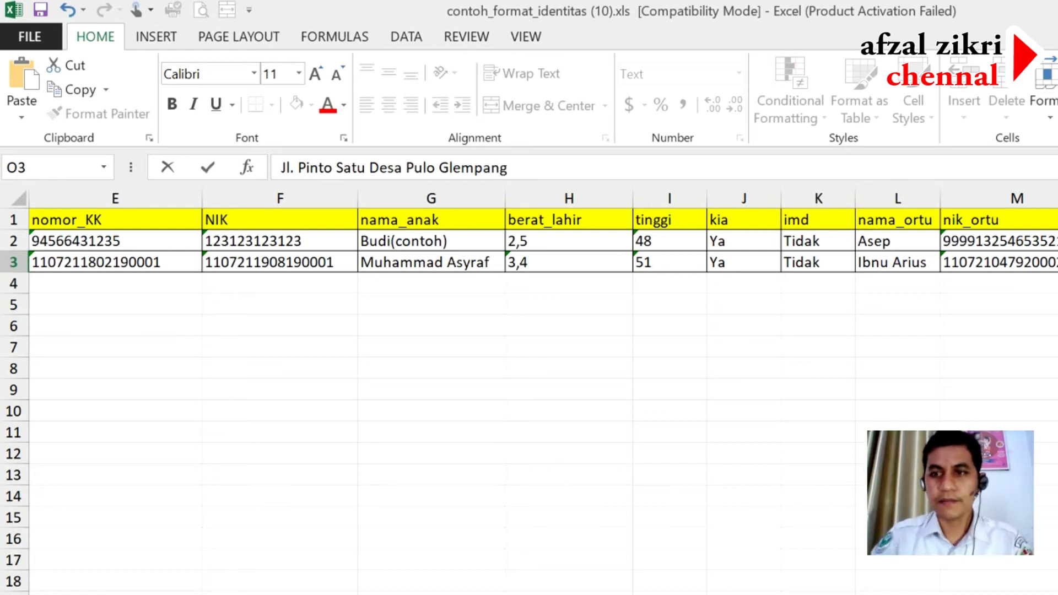
left_click(1057, 348)
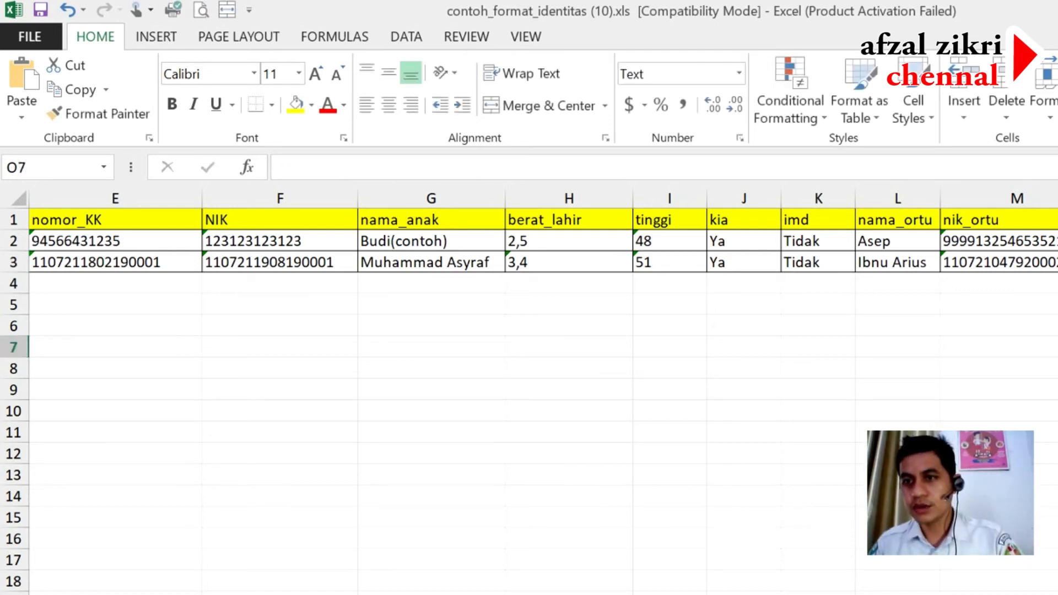
- Widen column O to fit the full address and enter 00 in P2
scroll(529, 358, "right", 4)
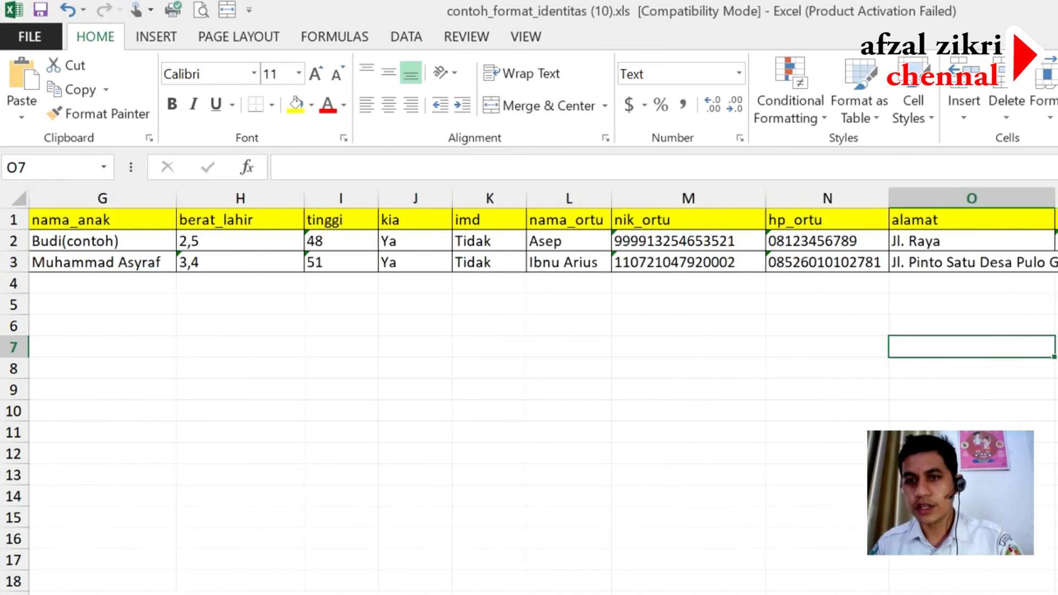
left_click_drag(1055, 190, 1057, 190)
left_click(1057, 241)
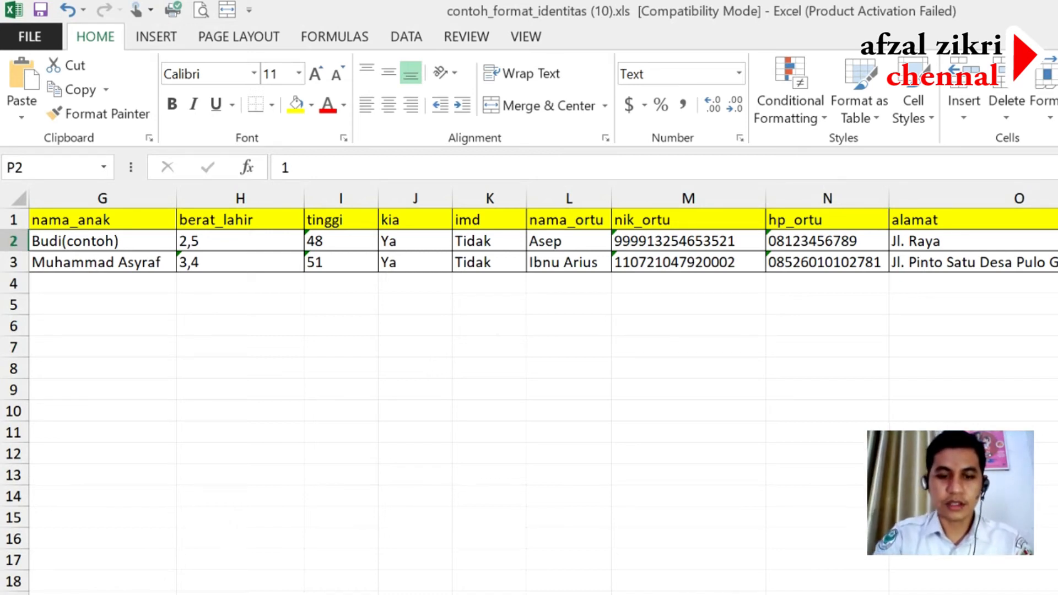
type("00")
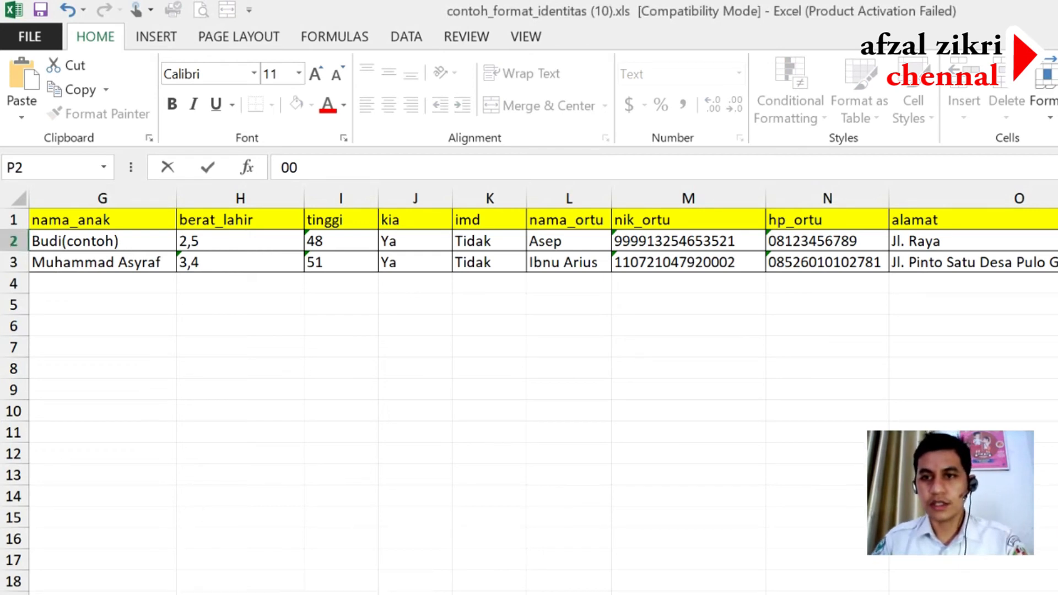
key("Return")
- Enter 005 in both P3 and Q3
type("005")
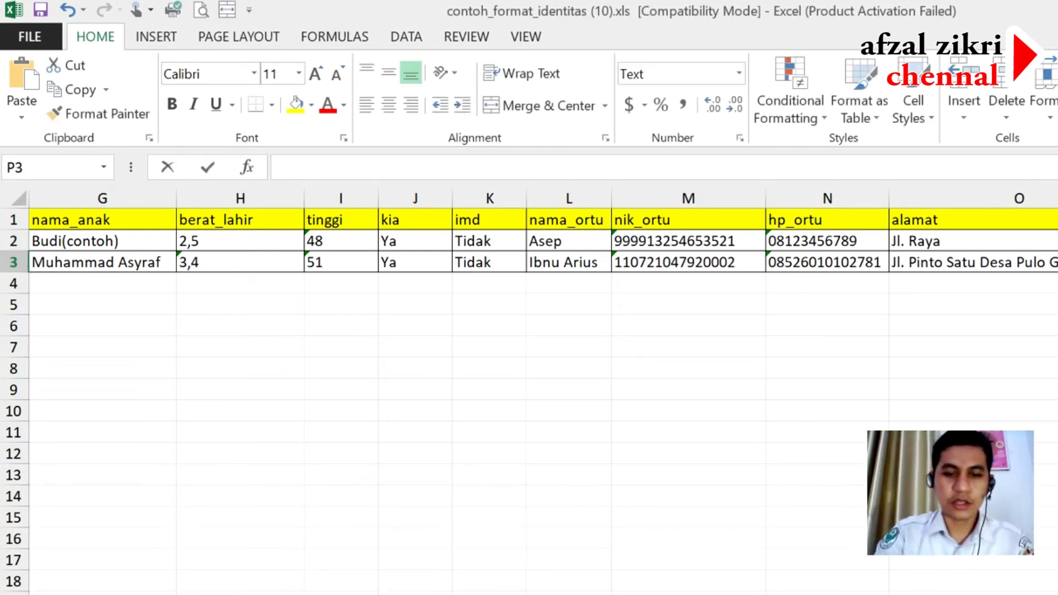
key("Tab")
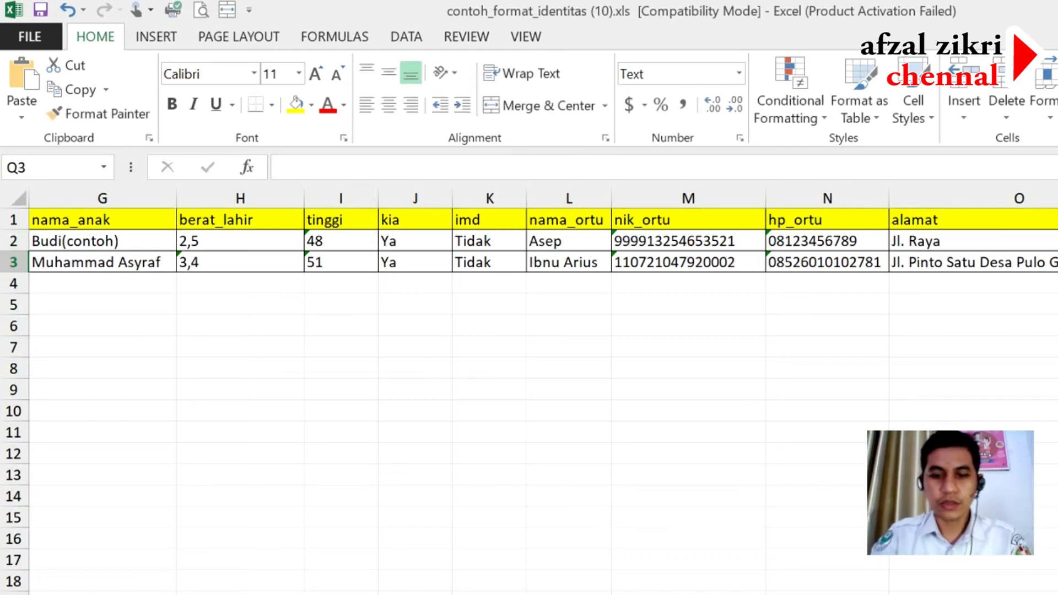
type("005")
key("Tab")
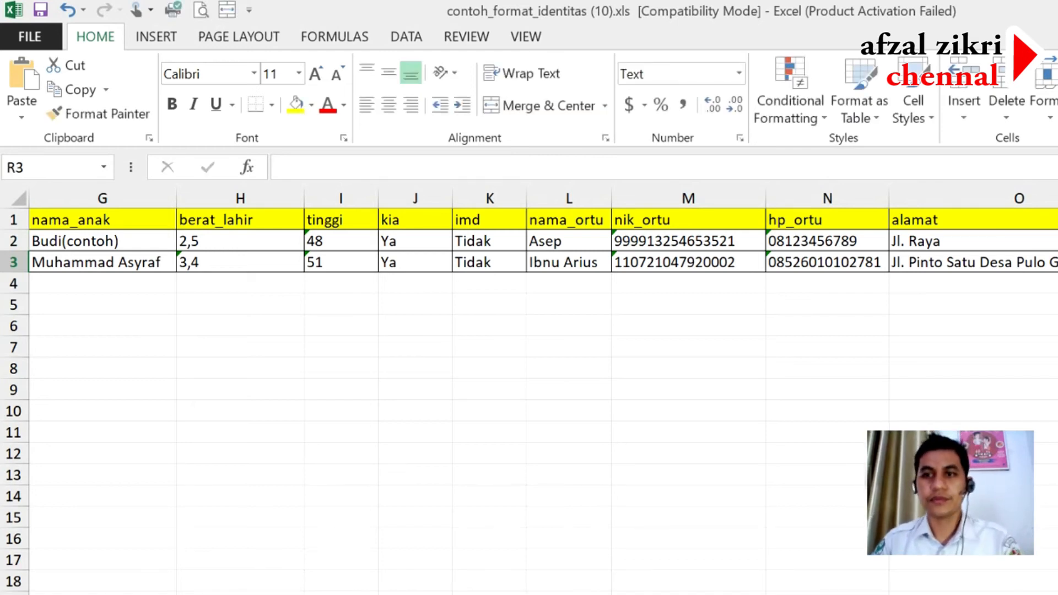
key("Left")
key("Left")
key("Left")
key("Left")
key("Left")
key("Left")
key("Left")
key("Left")
key("Left")
key("Left")
key("Left")
key("Left")
key("Left")
key("Left")
key("Left")
key("Left")
key("Left")
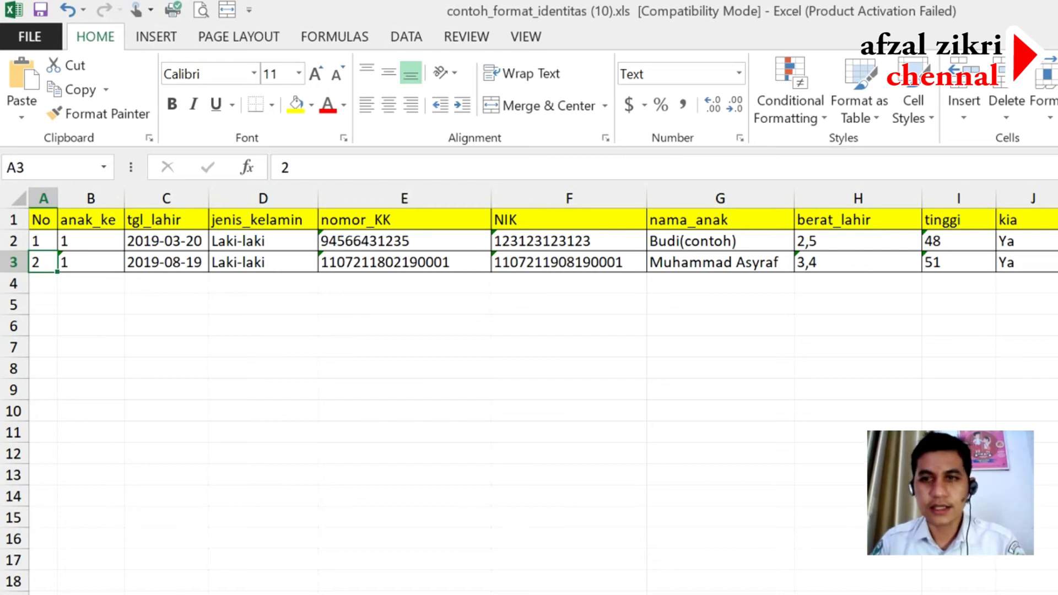
- Delete the Budi(contoh) example row and renumber the toddler's record in A2 to 1
right_click(11, 241)
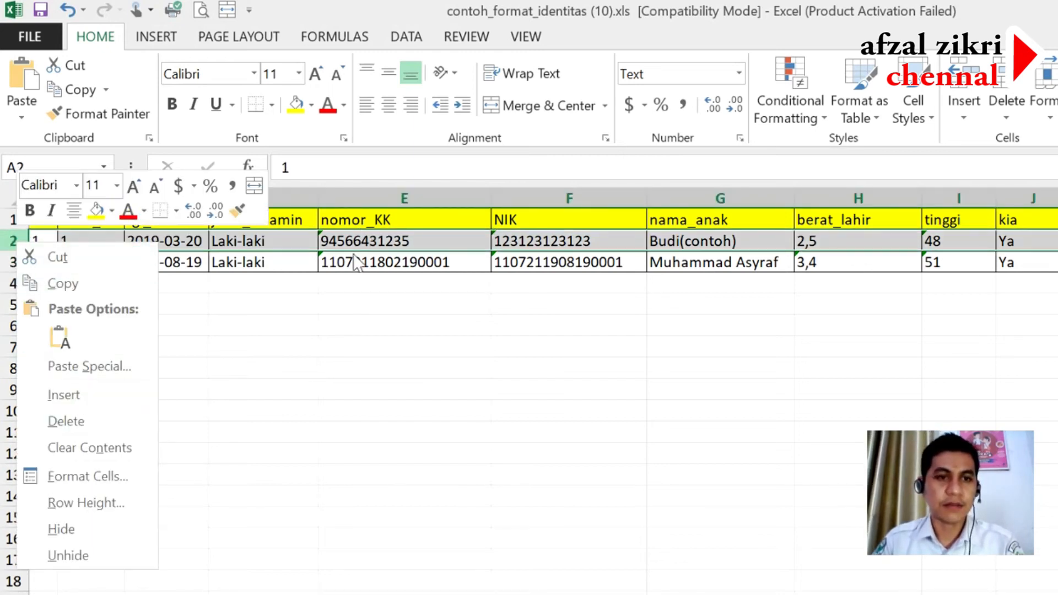
left_click(86, 424)
left_click(171, 354)
left_click(44, 245)
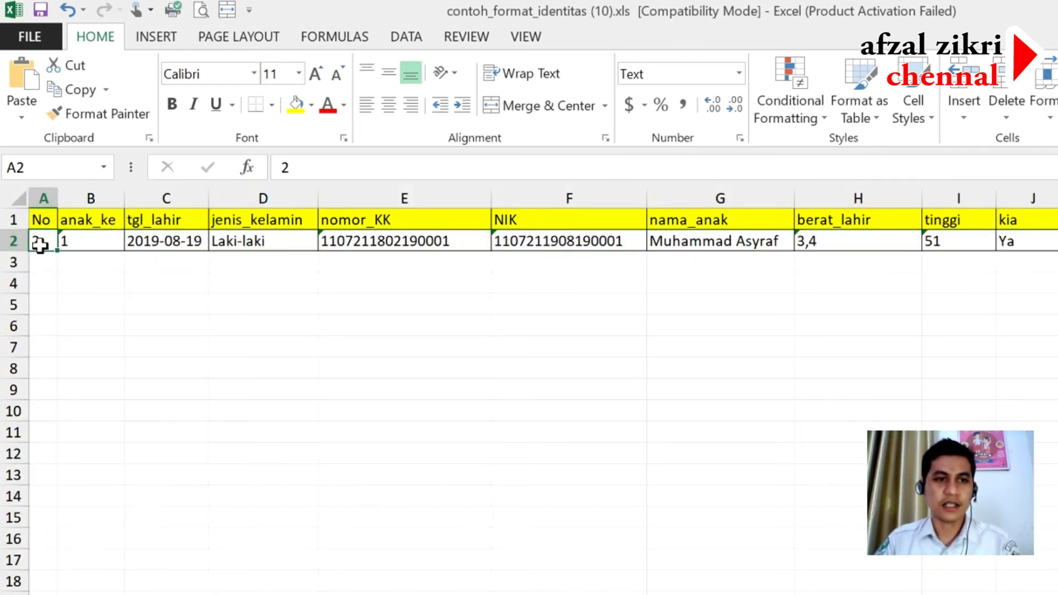
type("1")
left_click(156, 364)
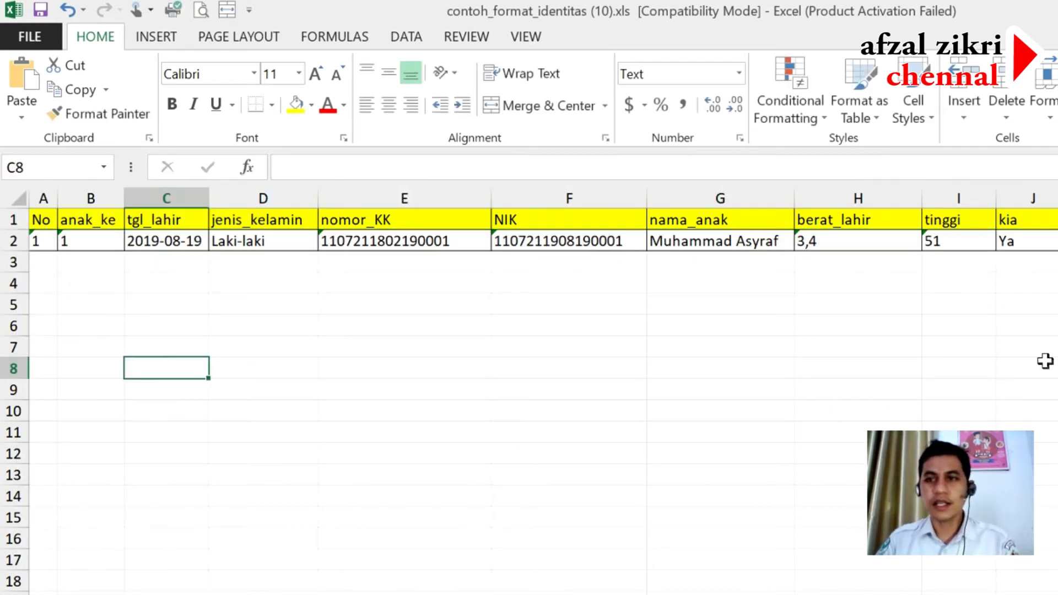
- Open Save As > Computer and point the dialog at the DATA (E:) drive
left_click(31, 36)
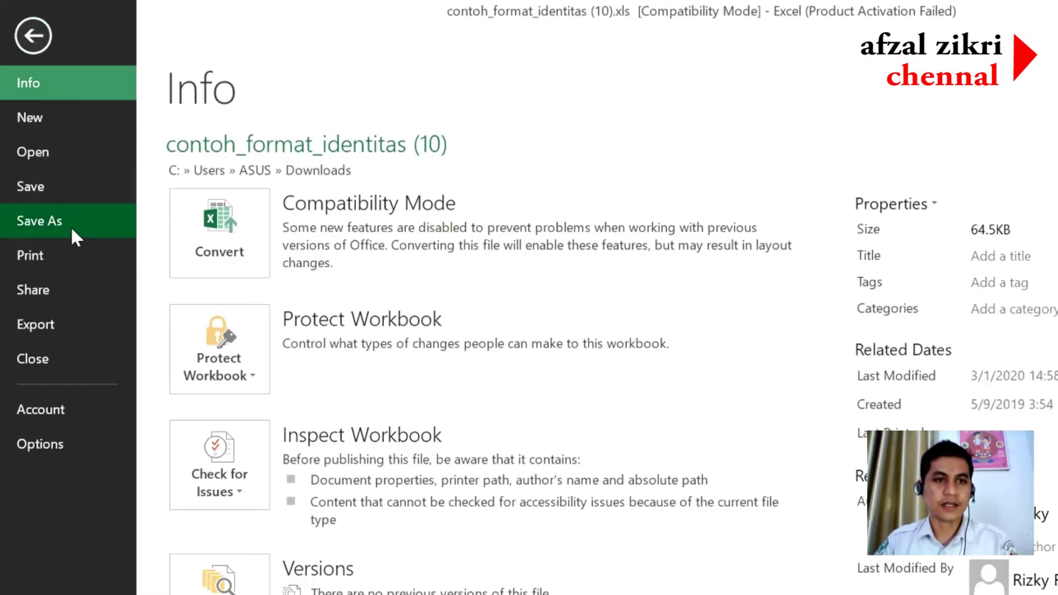
left_click(70, 226)
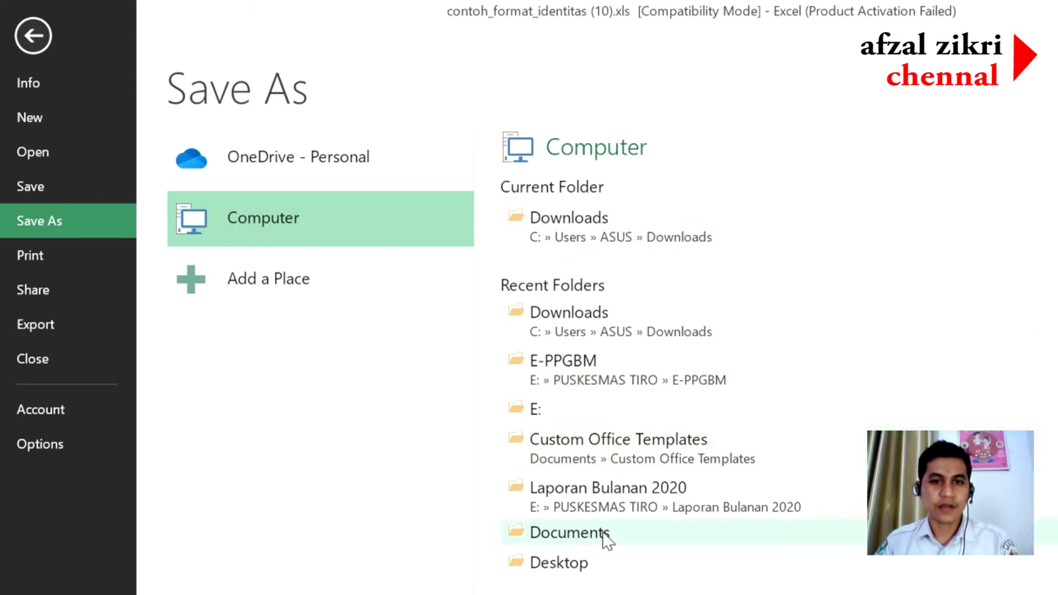
left_click(246, 207)
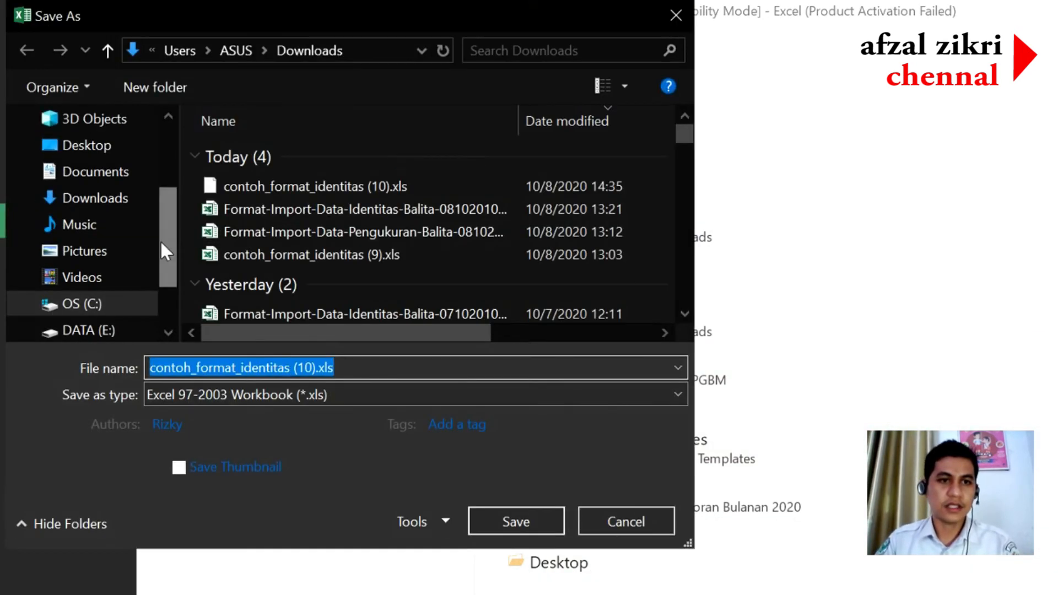
scroll(165, 250, "down", 2)
left_click(99, 254)
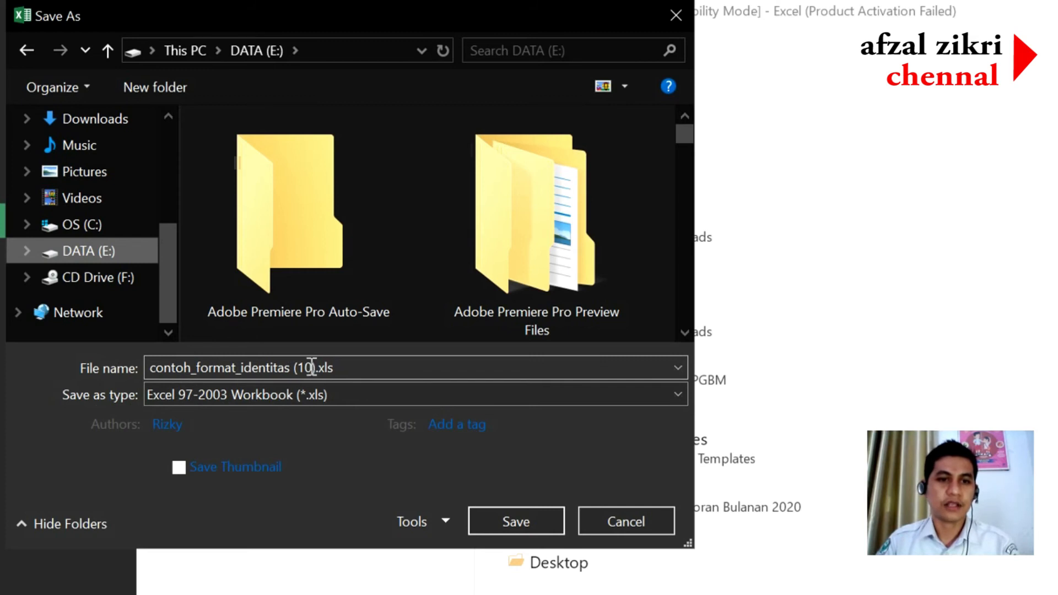
- Rename the file to the toddler's name plus 'ok (10).xls', keeping Excel 97-2003 Workbook type
left_click(152, 372)
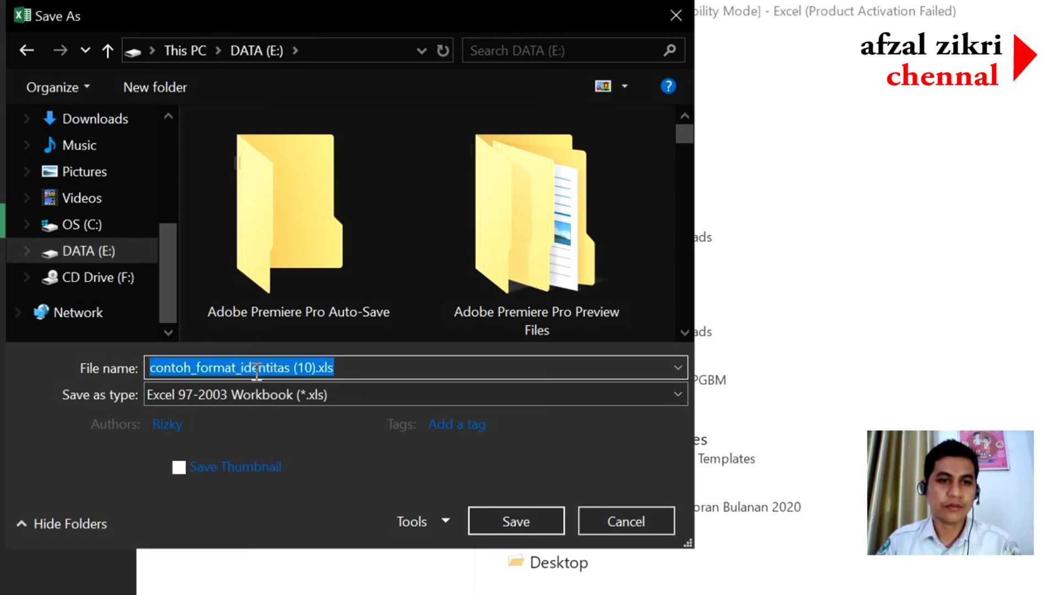
left_click(268, 373)
left_click_drag(294, 373, 141, 373)
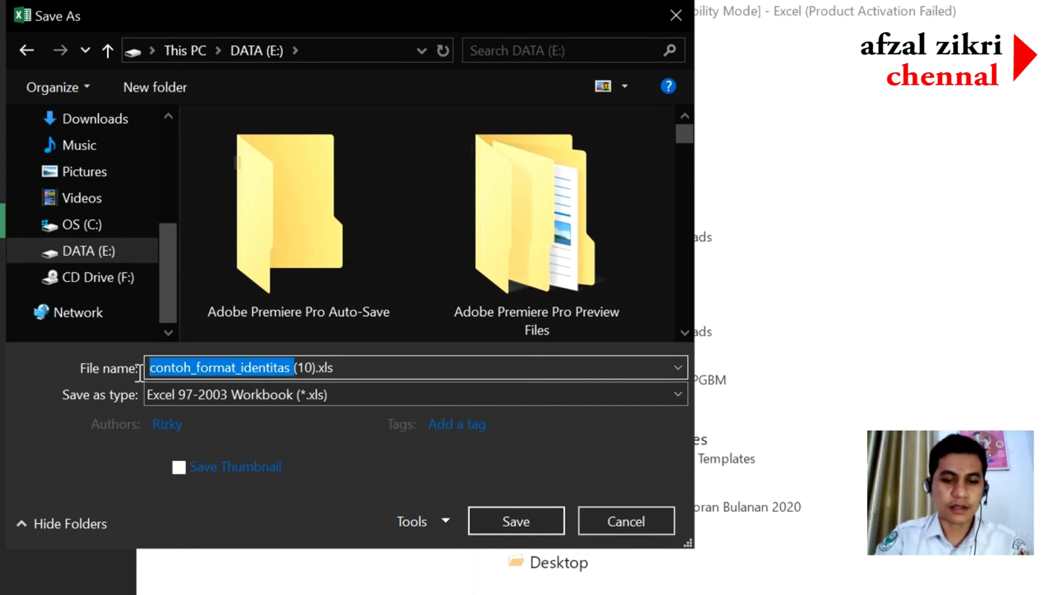
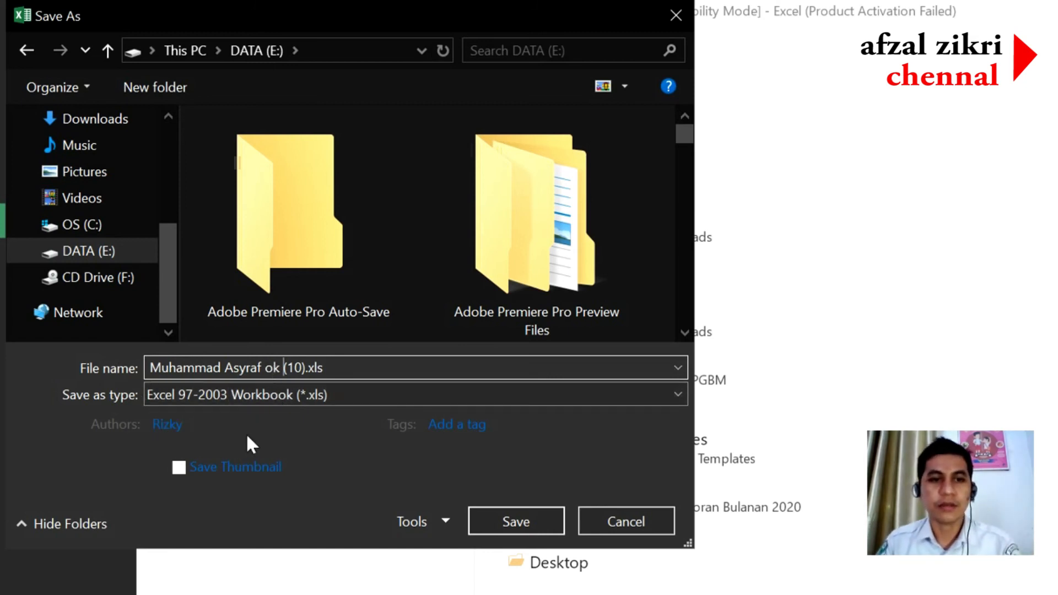
left_click(161, 426)
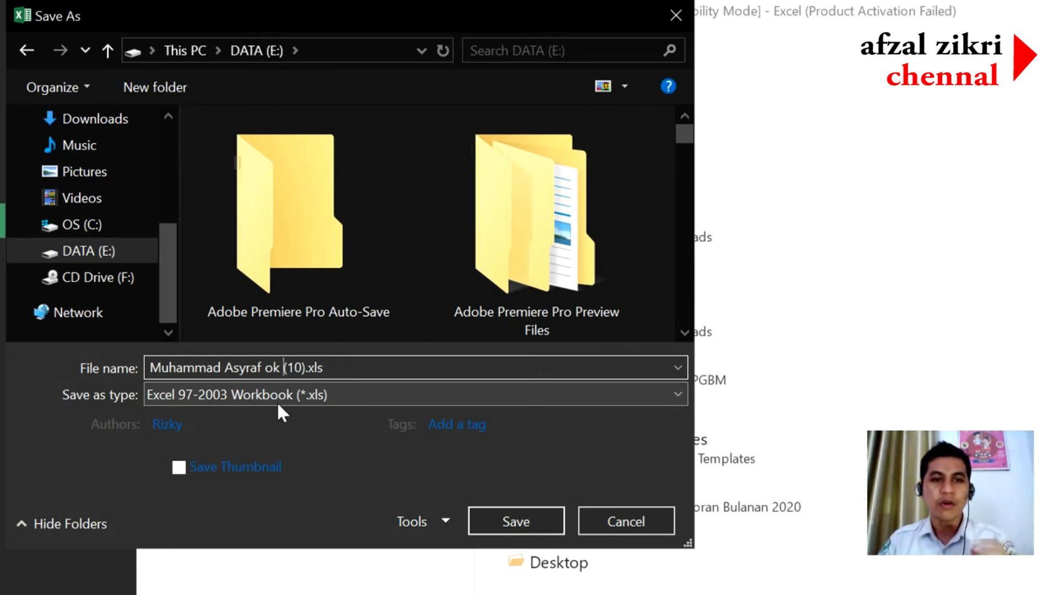
- Save the workbook and return to e-PPGBM's Import Identitas Balita form
left_click(524, 520)
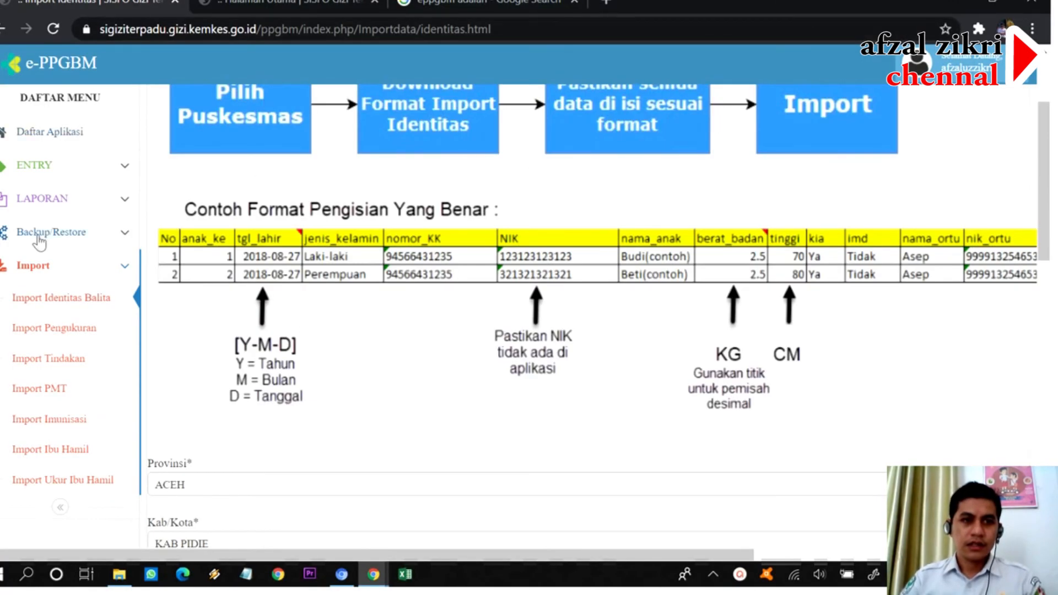
scroll(39, 241, "up", 3)
left_click(66, 168)
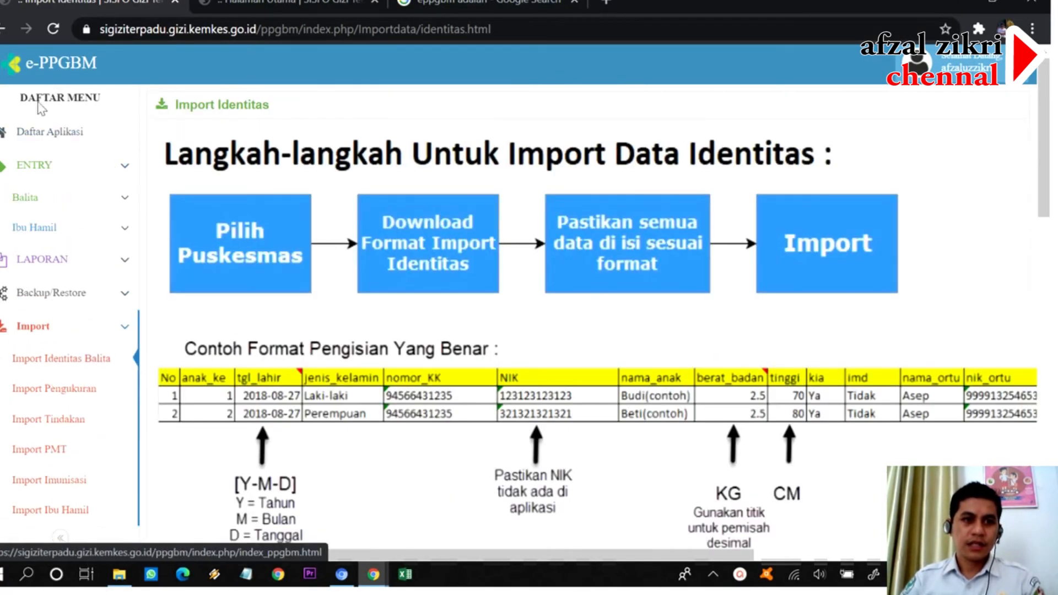
left_click(102, 212)
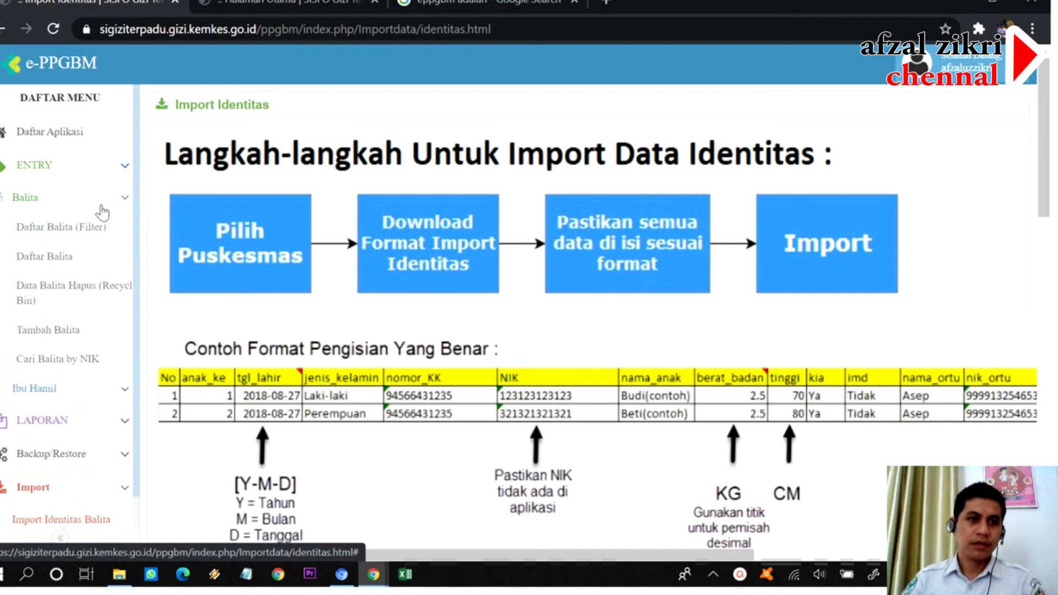
left_click(120, 165)
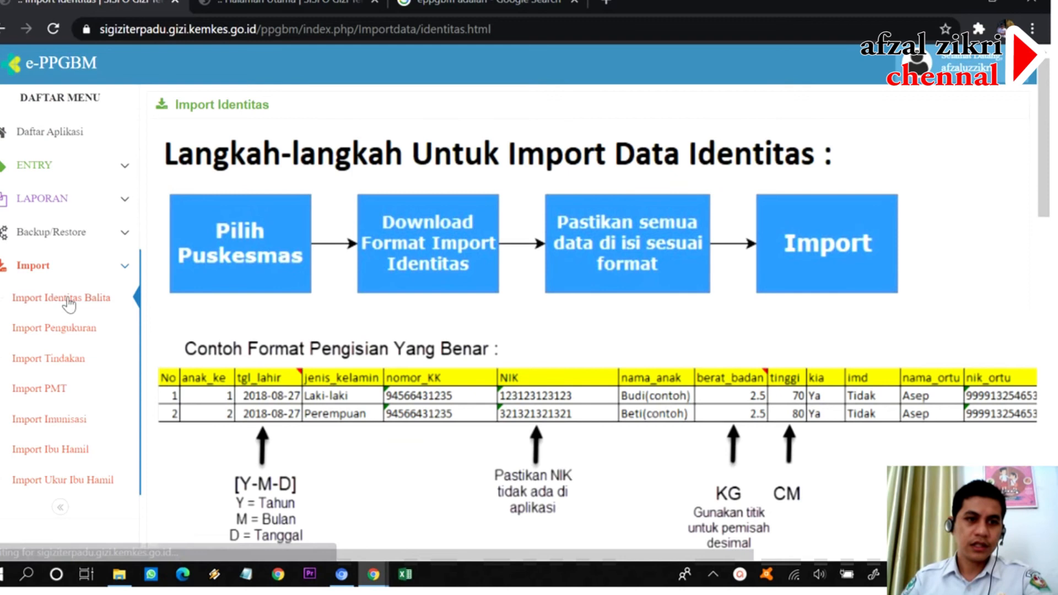
scroll(382, 392, "down", 10)
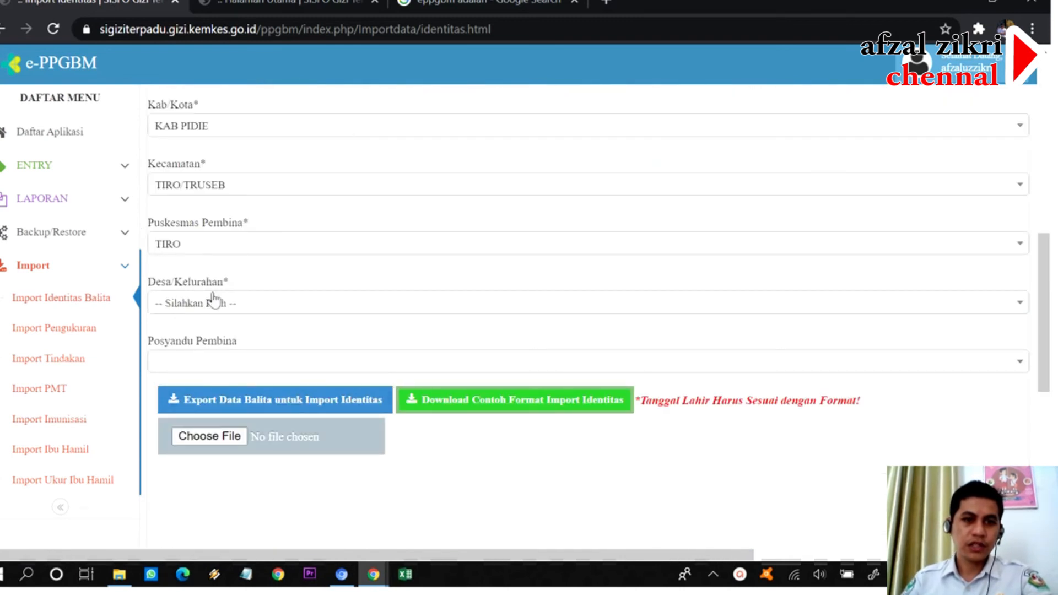
- Select PULO GLUMPANG as the Desa/Kelurahan and open the import file picker
left_click(209, 303)
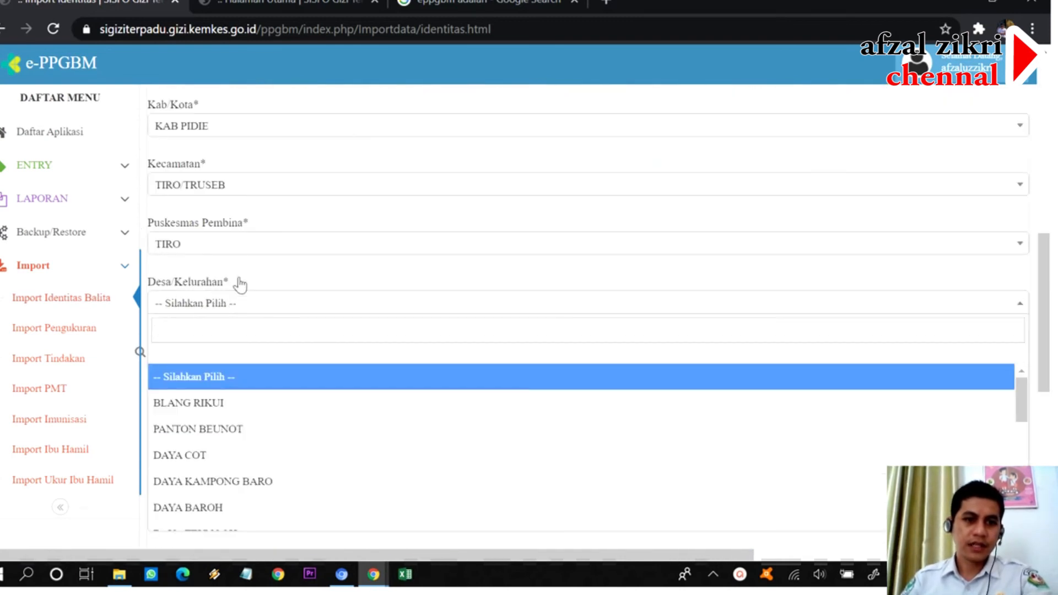
scroll(242, 408, "down", 5)
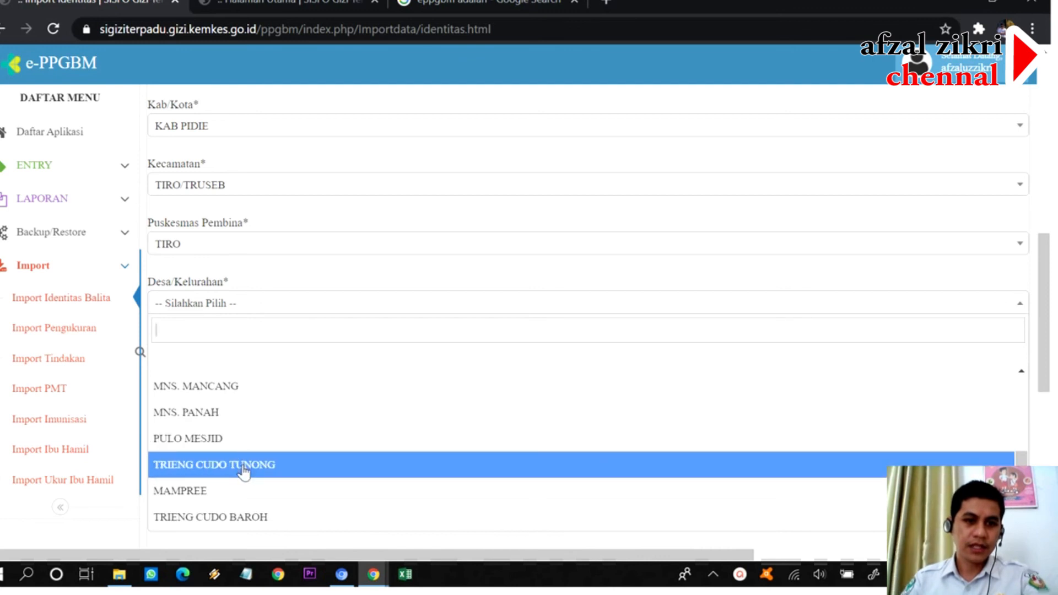
scroll(243, 452, "down", 2)
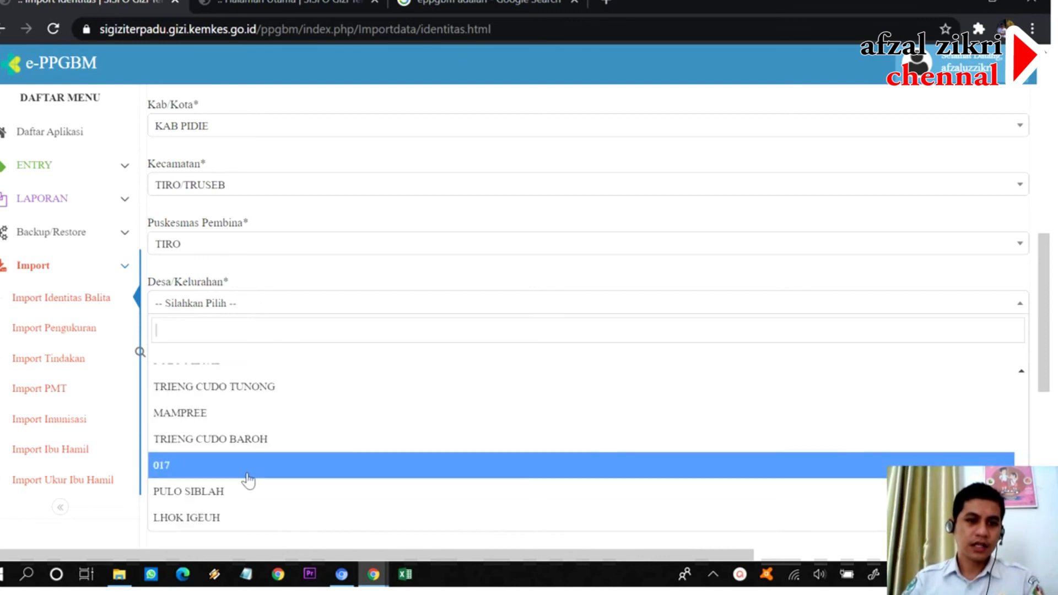
scroll(248, 479, "up", 3)
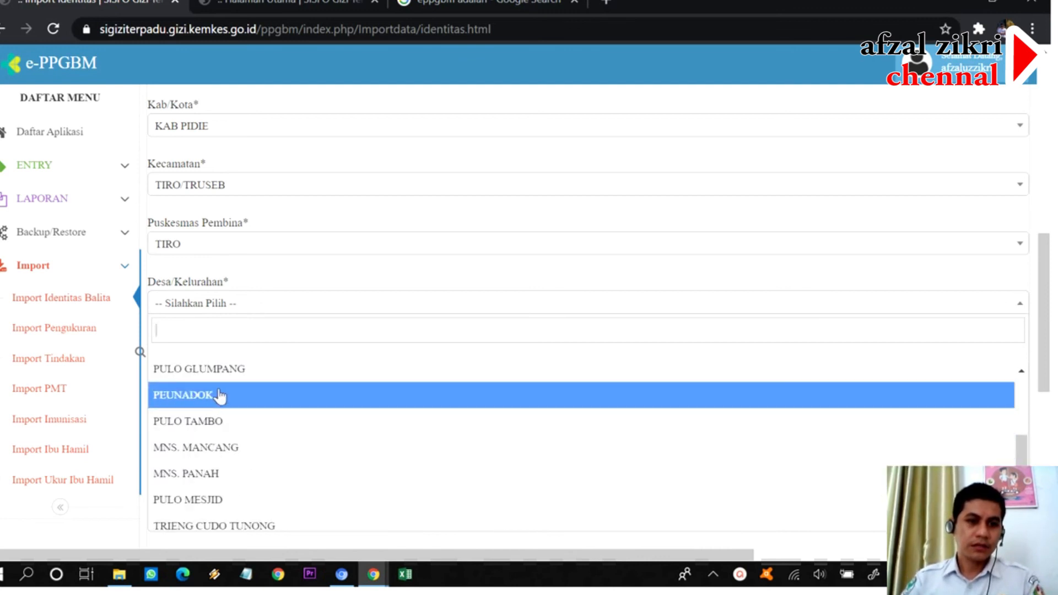
left_click(236, 369)
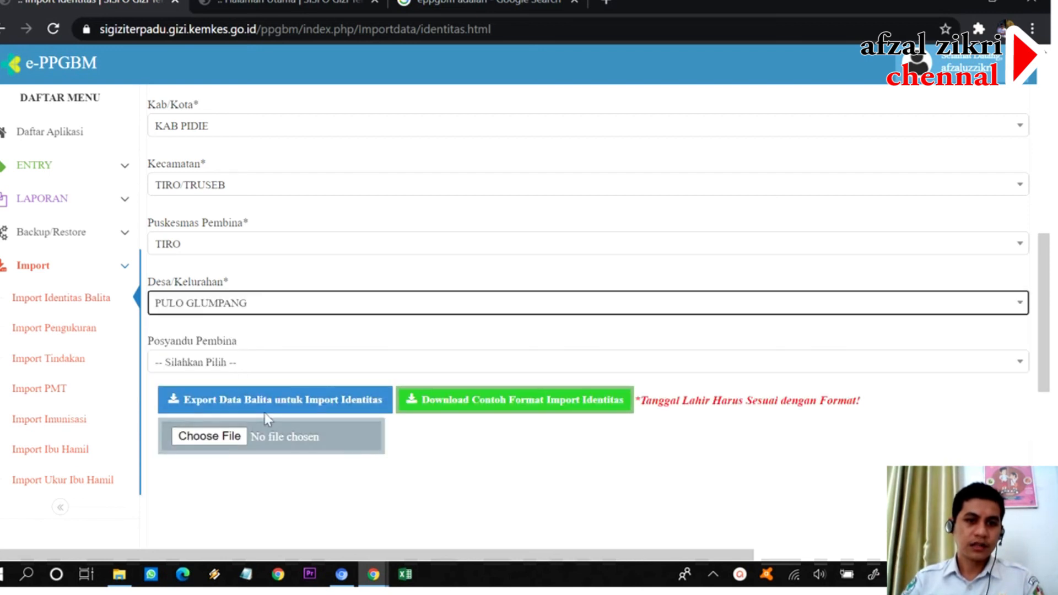
left_click(200, 445)
left_click(196, 434)
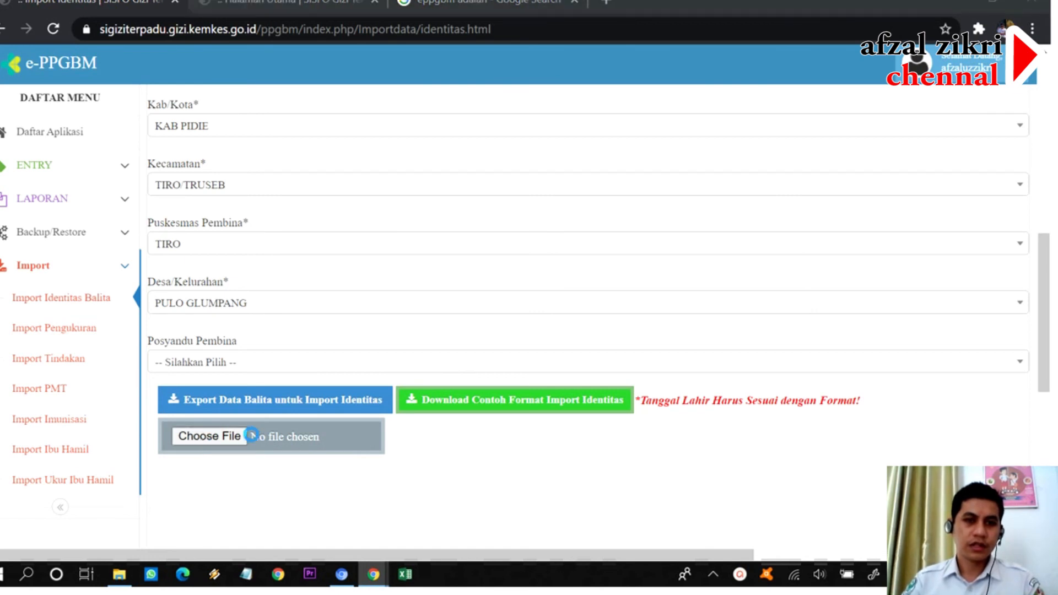
- Choose the toddler's saved spreadsheet as the file to import
scroll(414, 233, "down", 10)
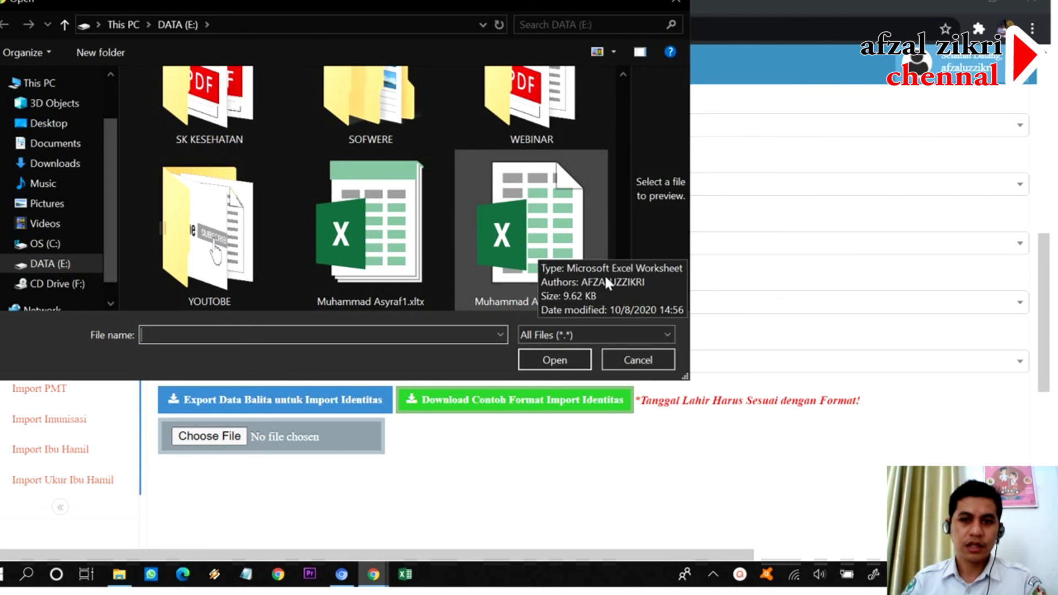
left_click(570, 229)
left_click(548, 361)
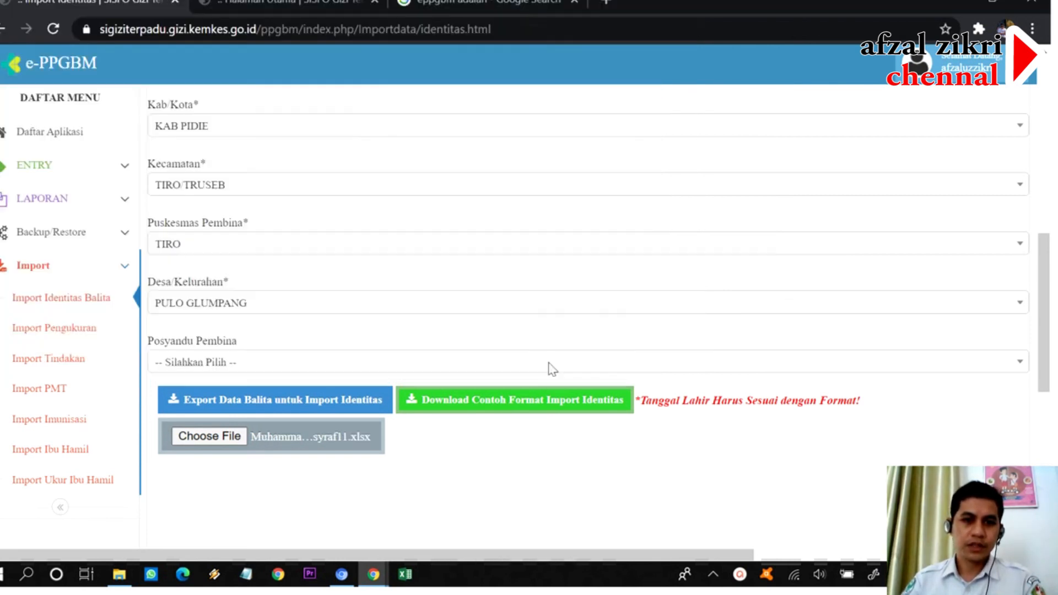
- Import the previewed record, confirm replacing old data, and close the 1-success report
scroll(463, 419, "down", 5)
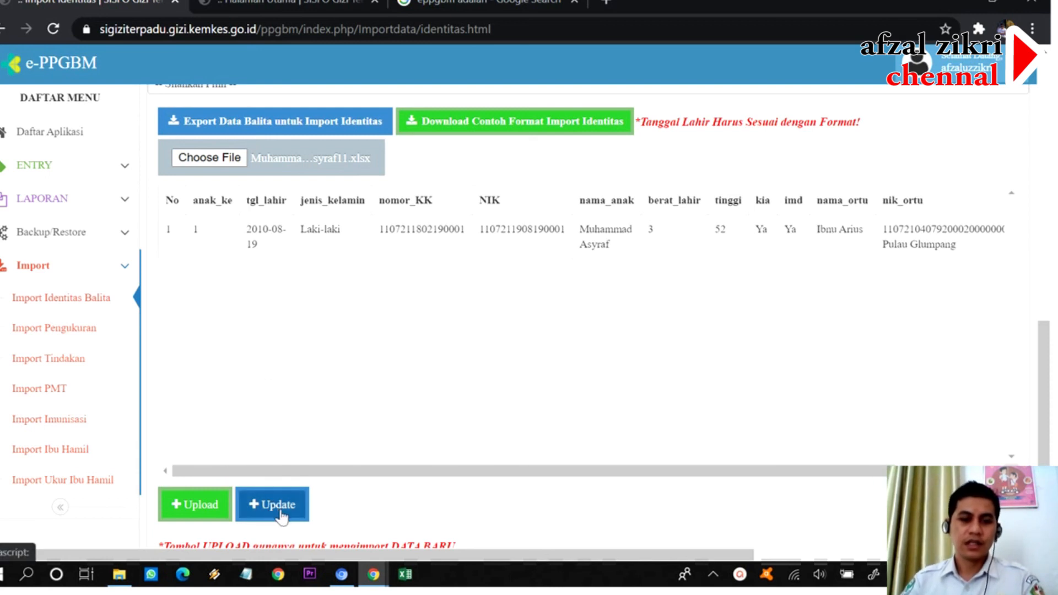
scroll(350, 381, "down", 3)
left_click(275, 378)
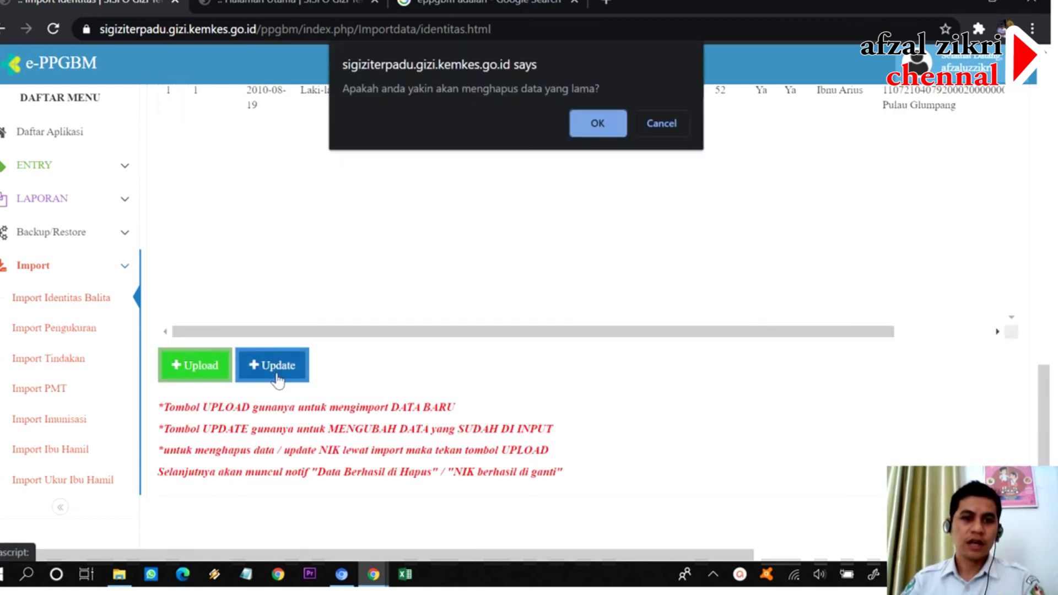
left_click(591, 125)
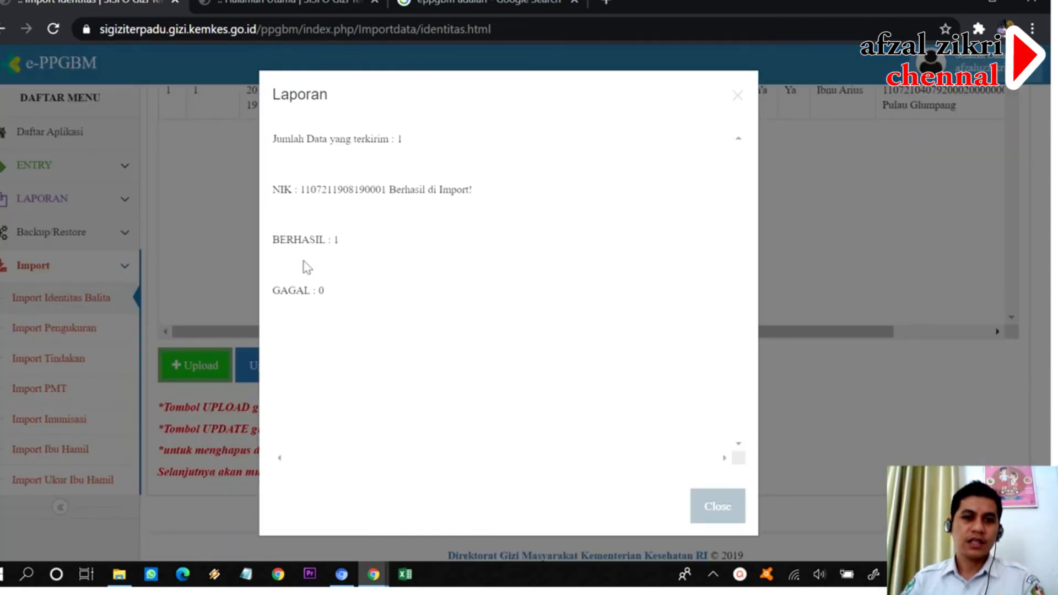
left_click(718, 506)
scroll(249, 281, "up", 7)
scroll(286, 267, "up", 2)
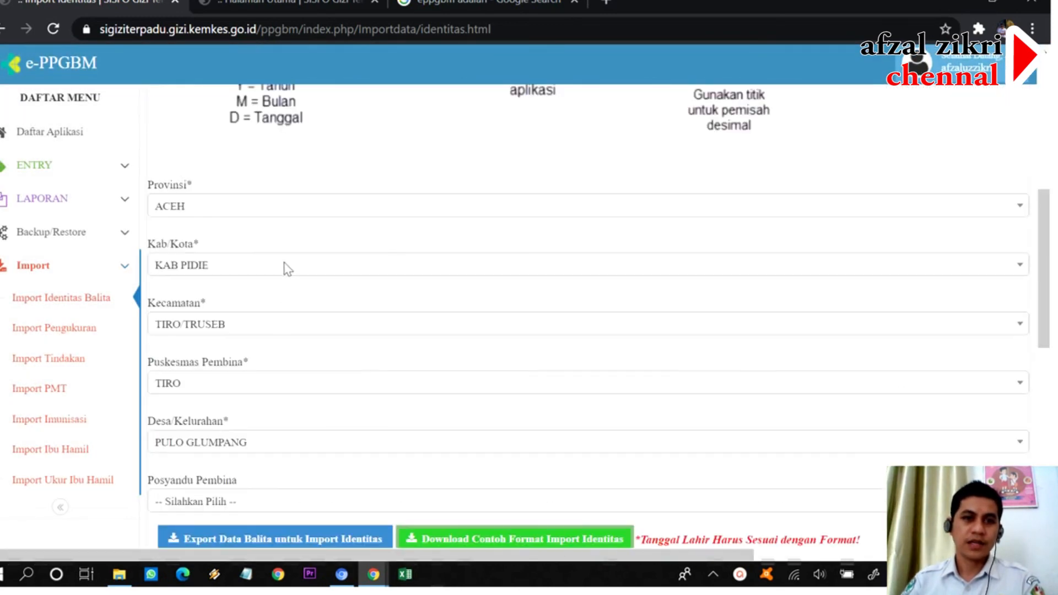
- Navigate through ENTRY > Balita in the sidebar to the Daftar Balita list
scroll(248, 330, "up", 4)
scroll(240, 376, "down", 6)
scroll(240, 376, "down", 2)
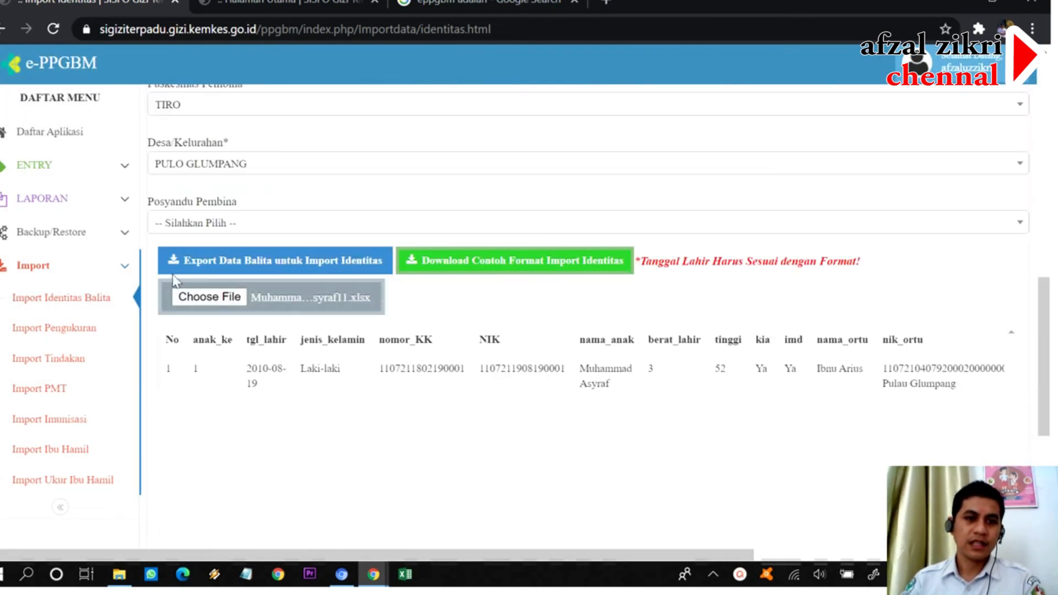
scroll(162, 216, "up", 4)
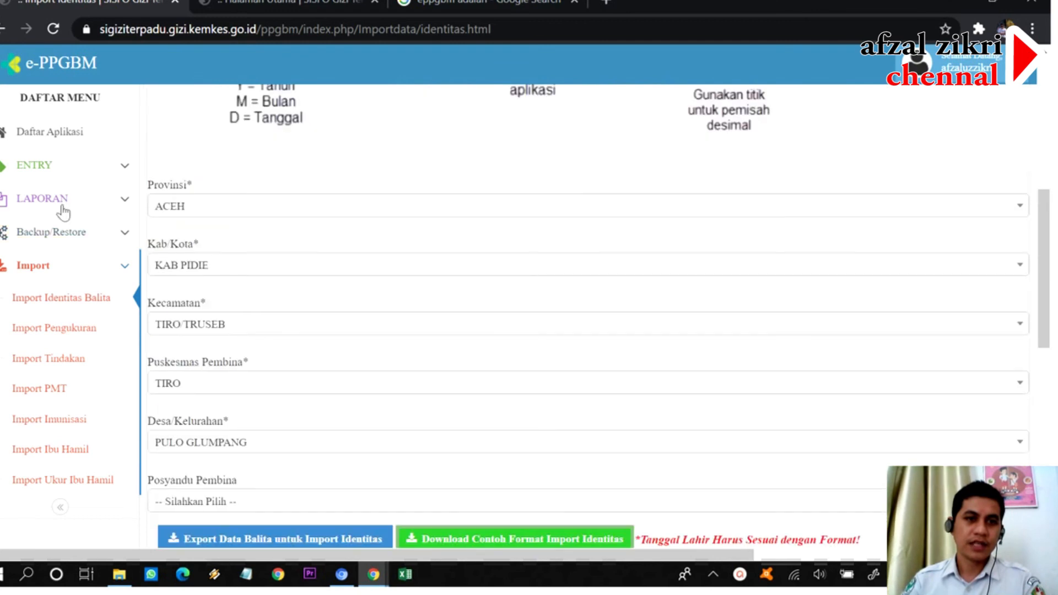
left_click(100, 176)
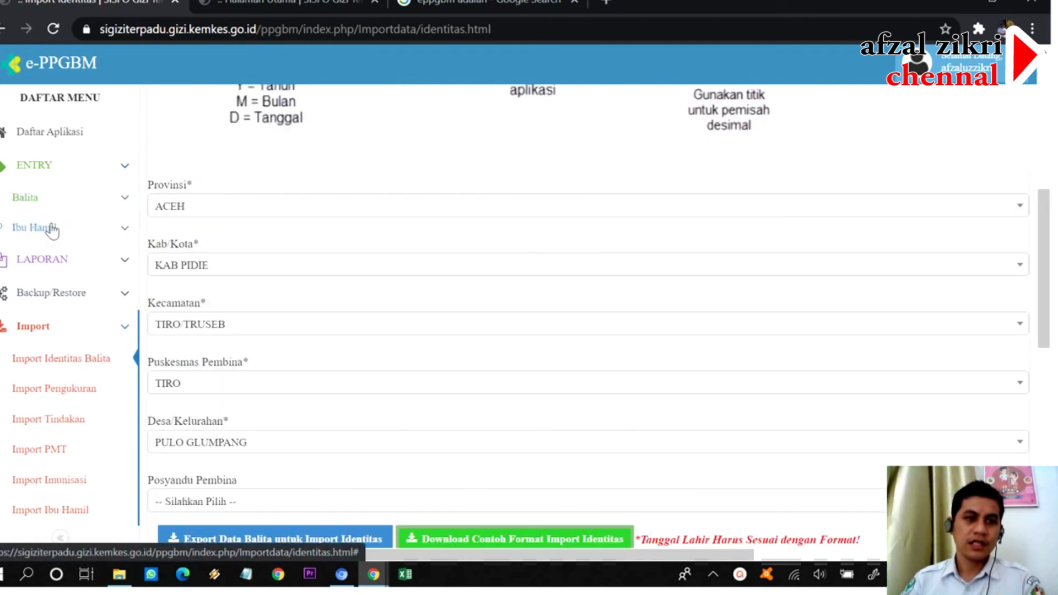
left_click(48, 207)
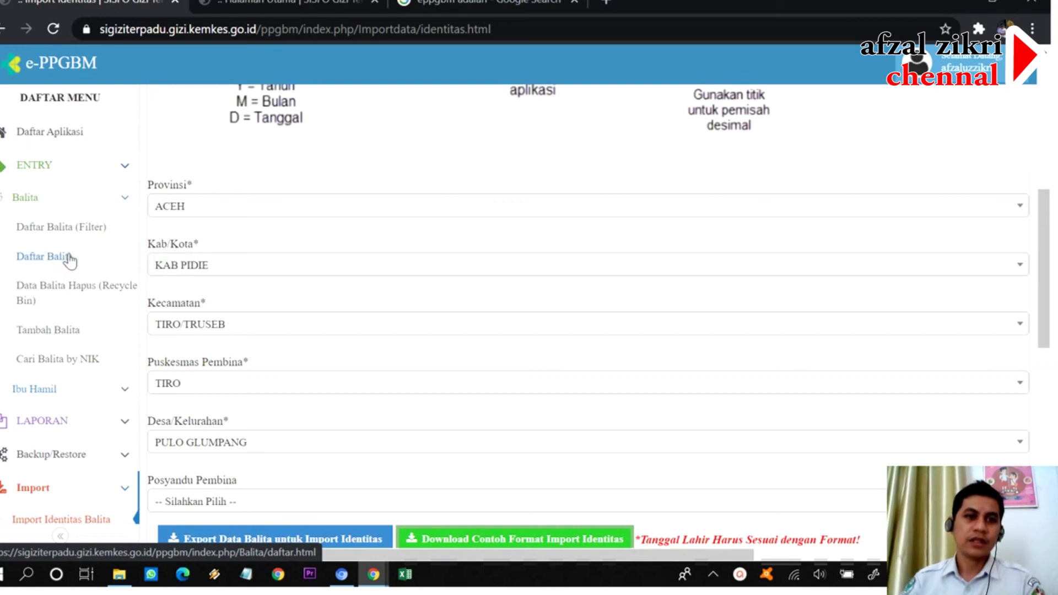
left_click(69, 263)
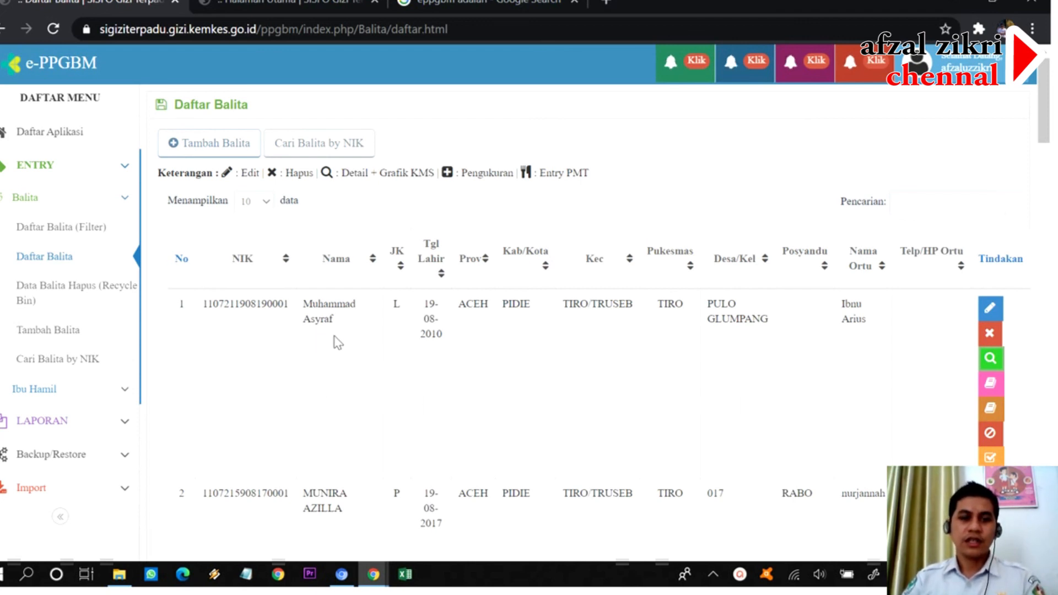
- Log out of e-PPGBM from the account menu at the top right
scroll(326, 361, "down", 3)
scroll(329, 357, "up", 3)
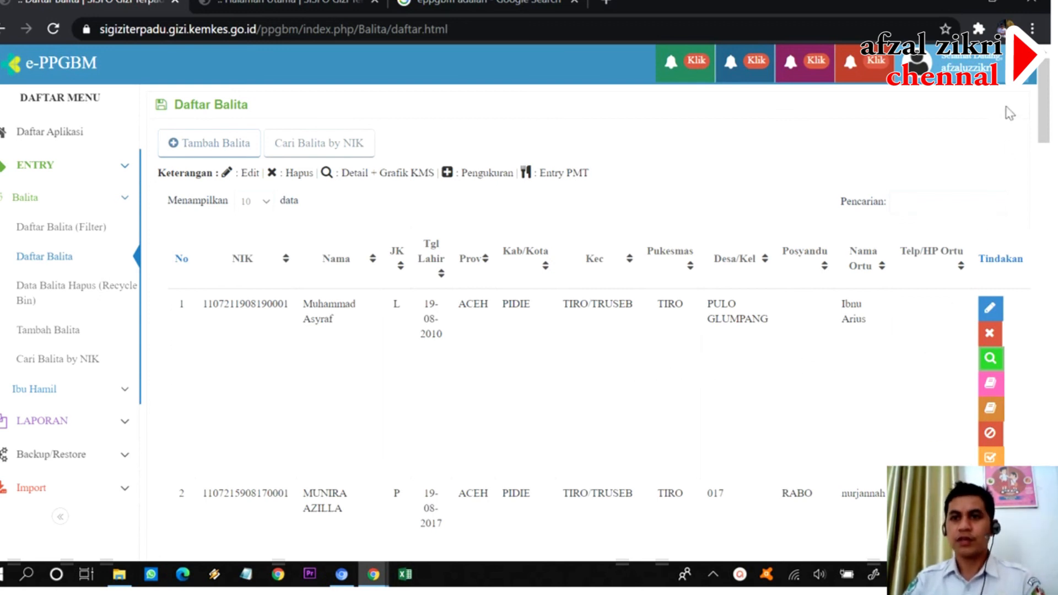
left_click(948, 62)
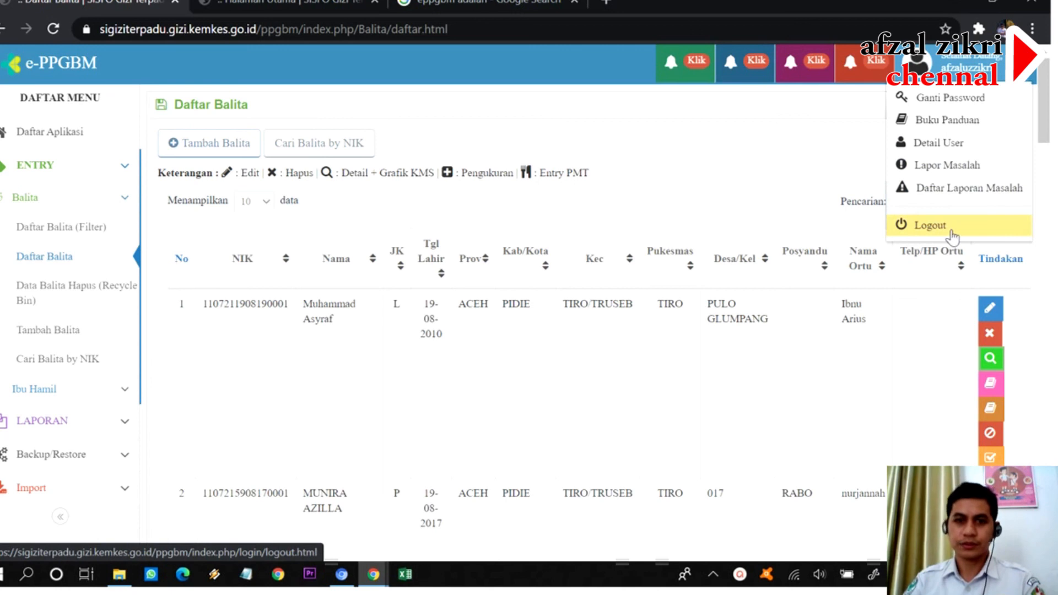
left_click(953, 237)
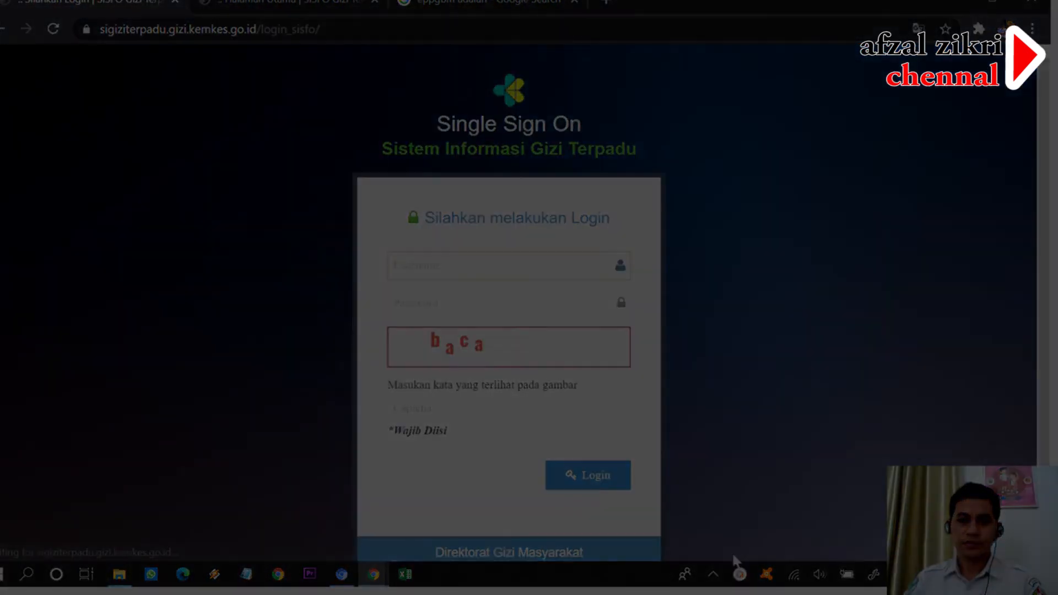